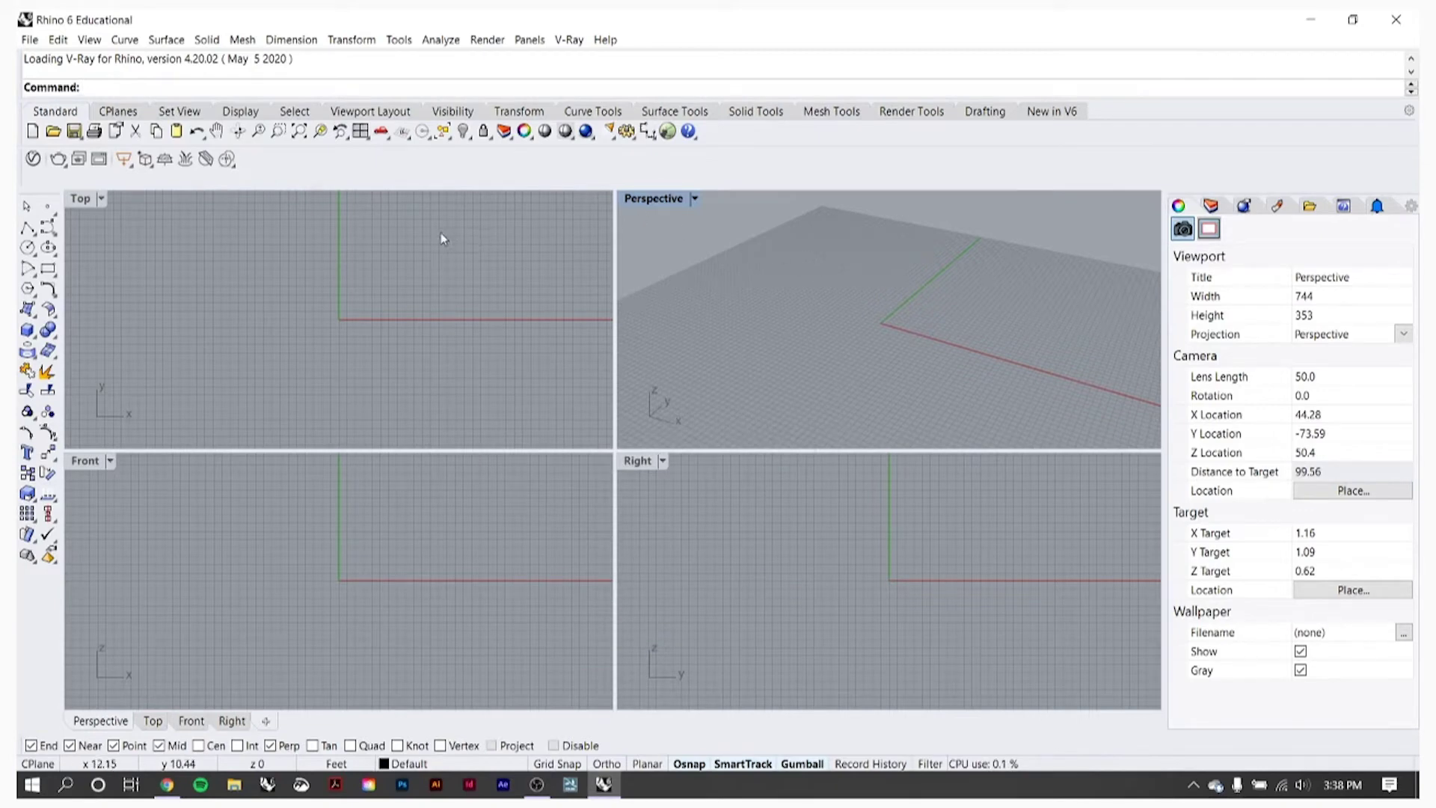
# Step: Activate the Top, Perspective, Right and Front viewports in turn and try resizing the split between the upper and lower rows
pyautogui.click(474, 258)
pyautogui.click(846, 303)
pyautogui.click(862, 519)
pyautogui.click(301, 523)
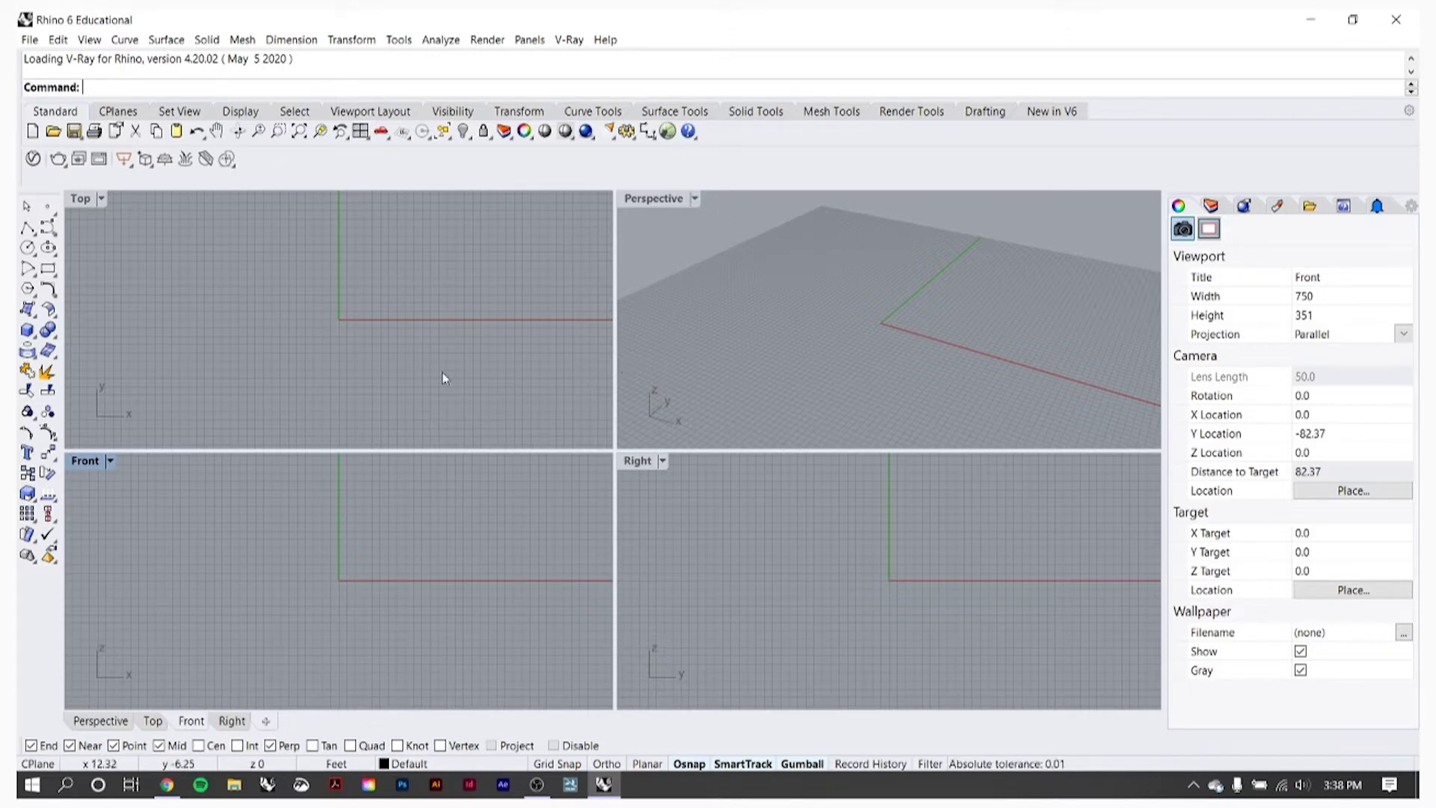
pyautogui.moveTo(764, 453); pyautogui.dragTo(761, 329)
pyautogui.moveTo(761, 331); pyautogui.dragTo(774, 448)
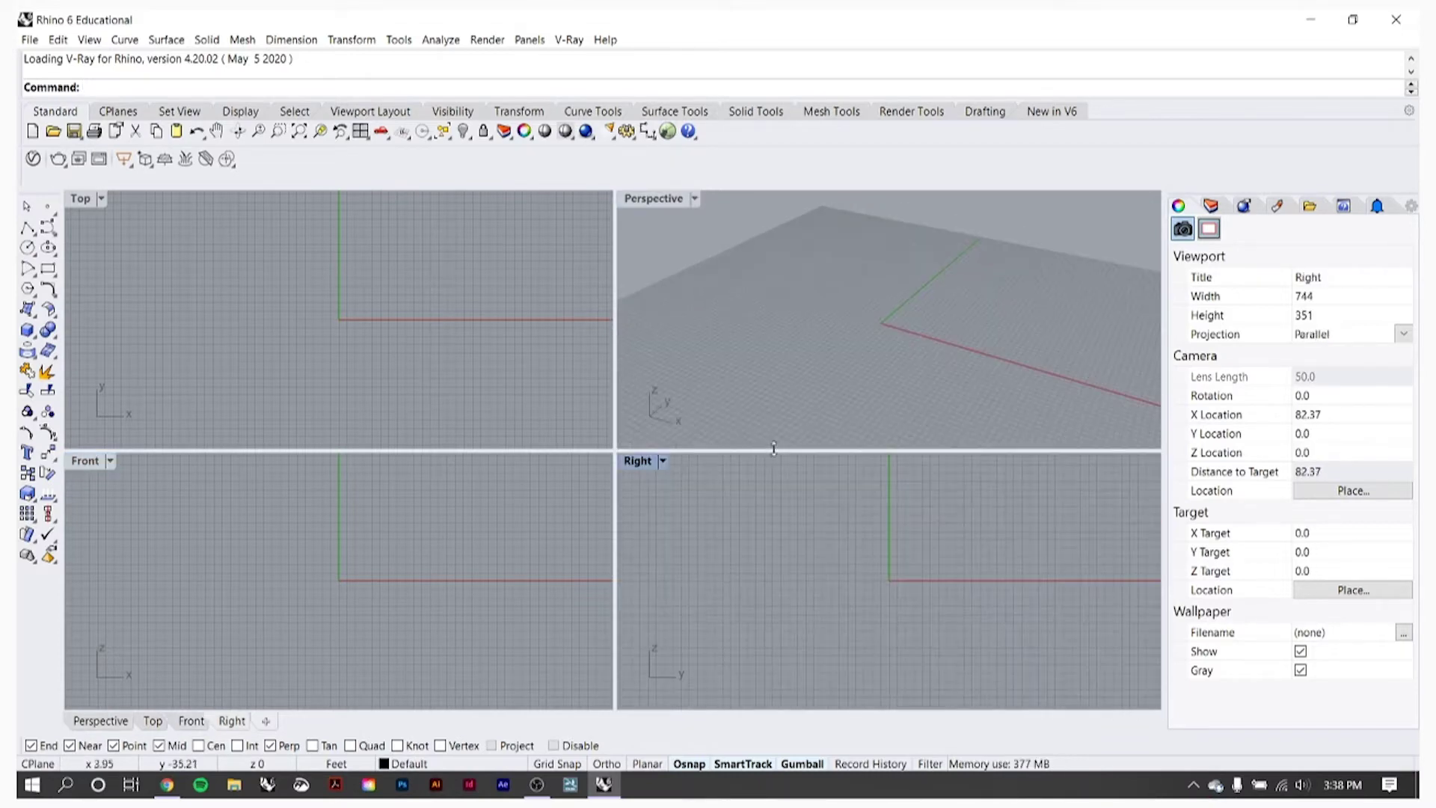
pyautogui.click(281, 238)
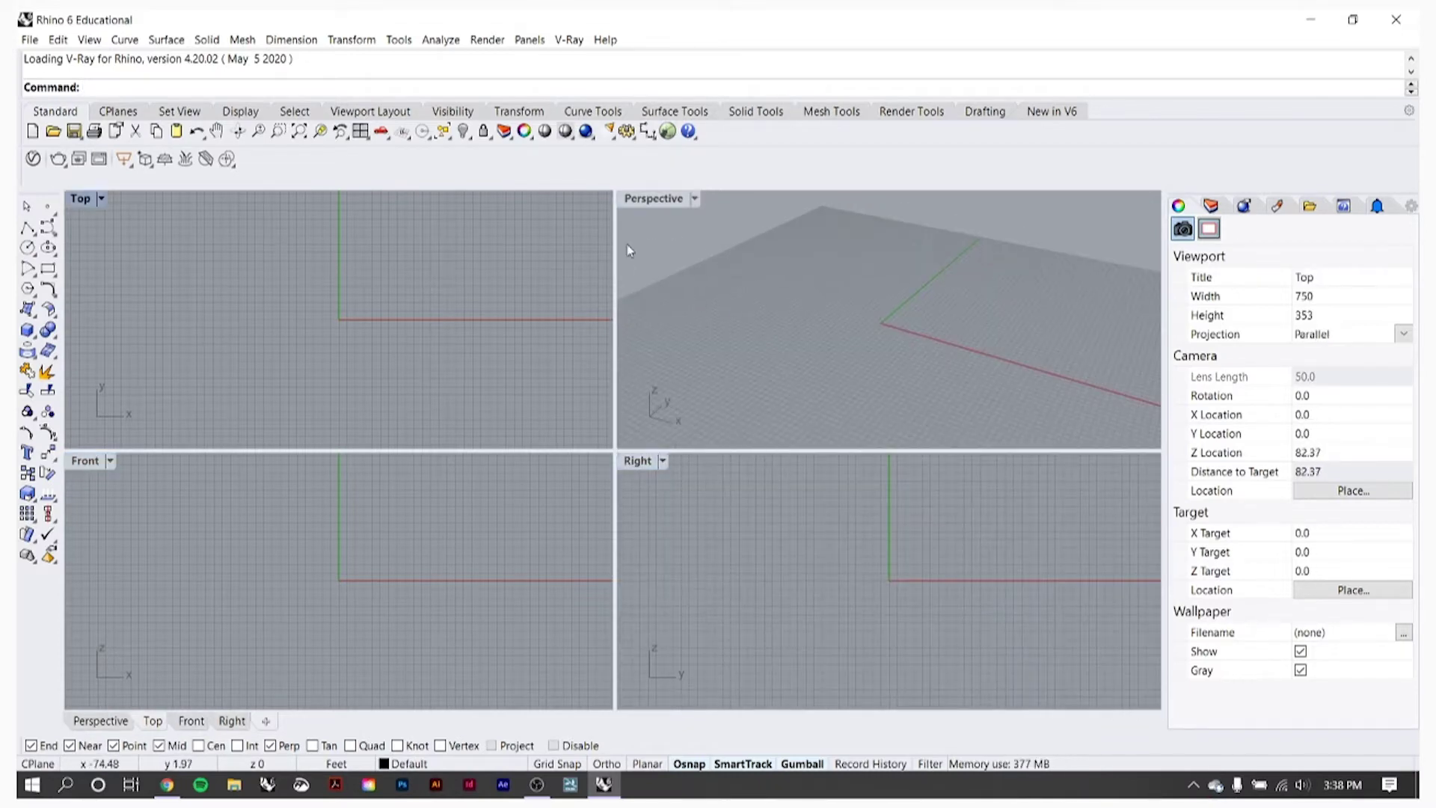
# Step: Try zooming the Perspective view and panning and zooming the Top view to examine the construction grid
pyautogui.scroll(-2, 756, 249)
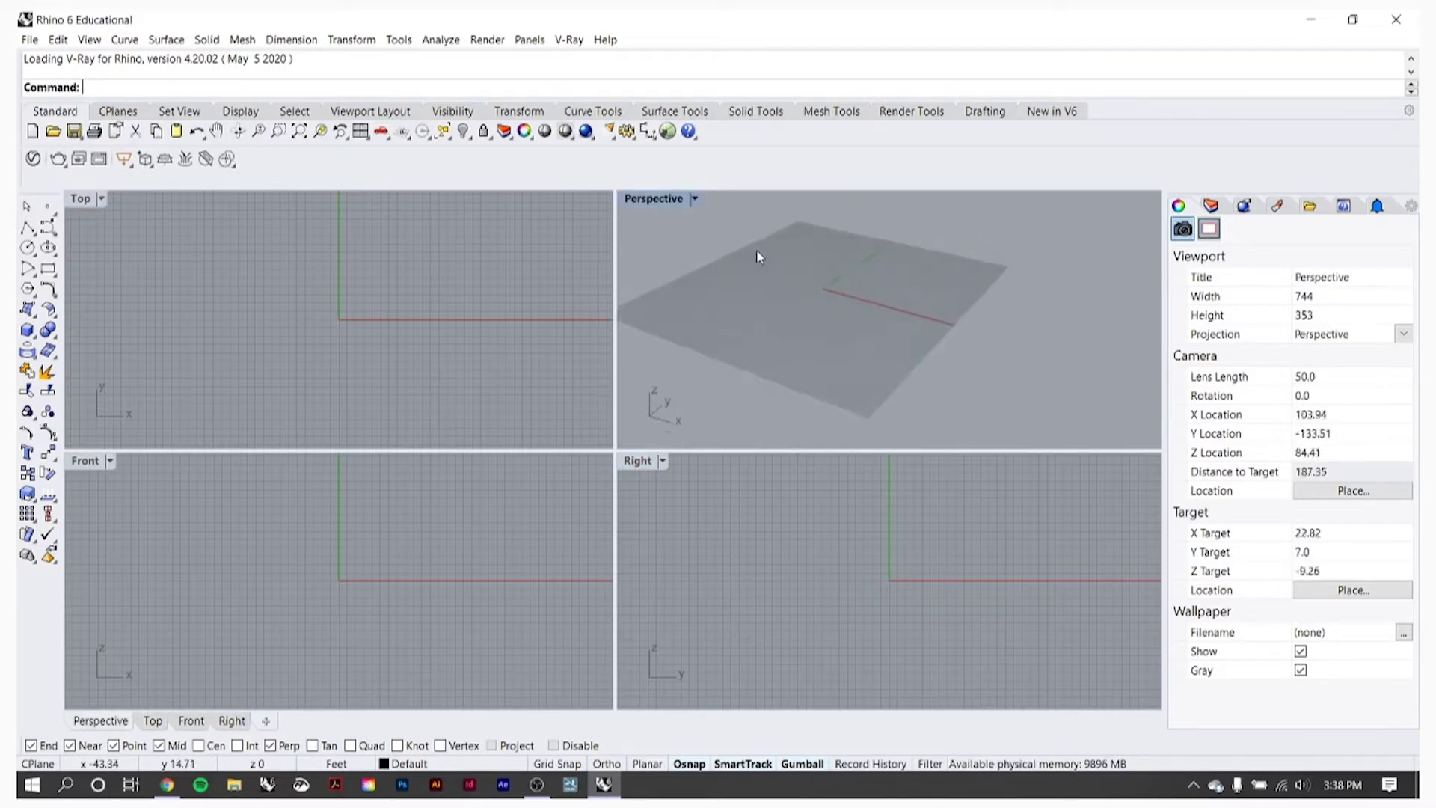
pyautogui.scroll(-3, 389, 255)
pyautogui.moveTo(418, 259); pyautogui.dragTo(332, 299, button='right')
pyautogui.scroll(-8, 414, 285)
pyautogui.scroll(8, 415, 285)
pyautogui.scroll(1, 716, 324)
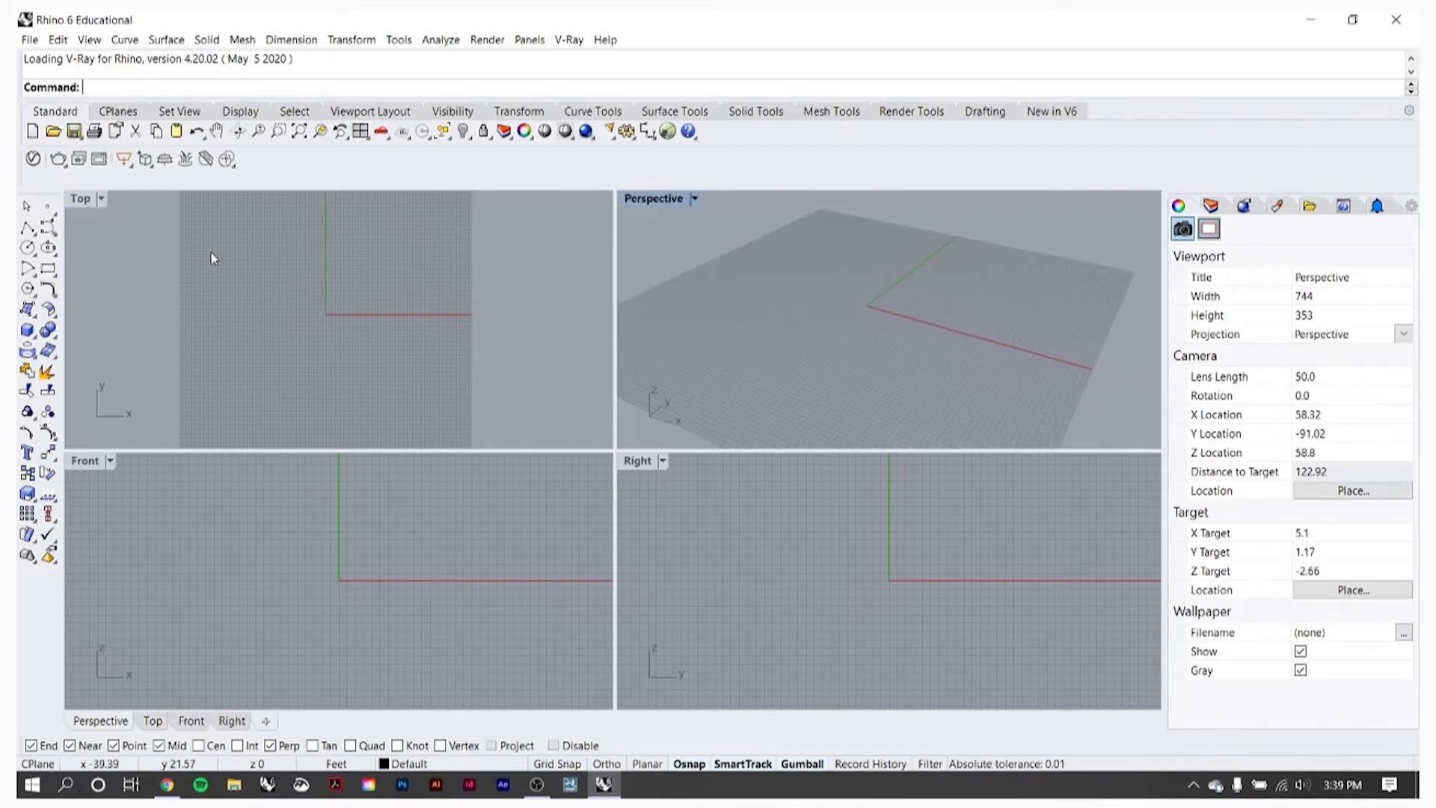
# Step: Draw a solid box with its rectangular base around the origin in the Top view, picking its height in Perspective
pyautogui.click(27, 330)
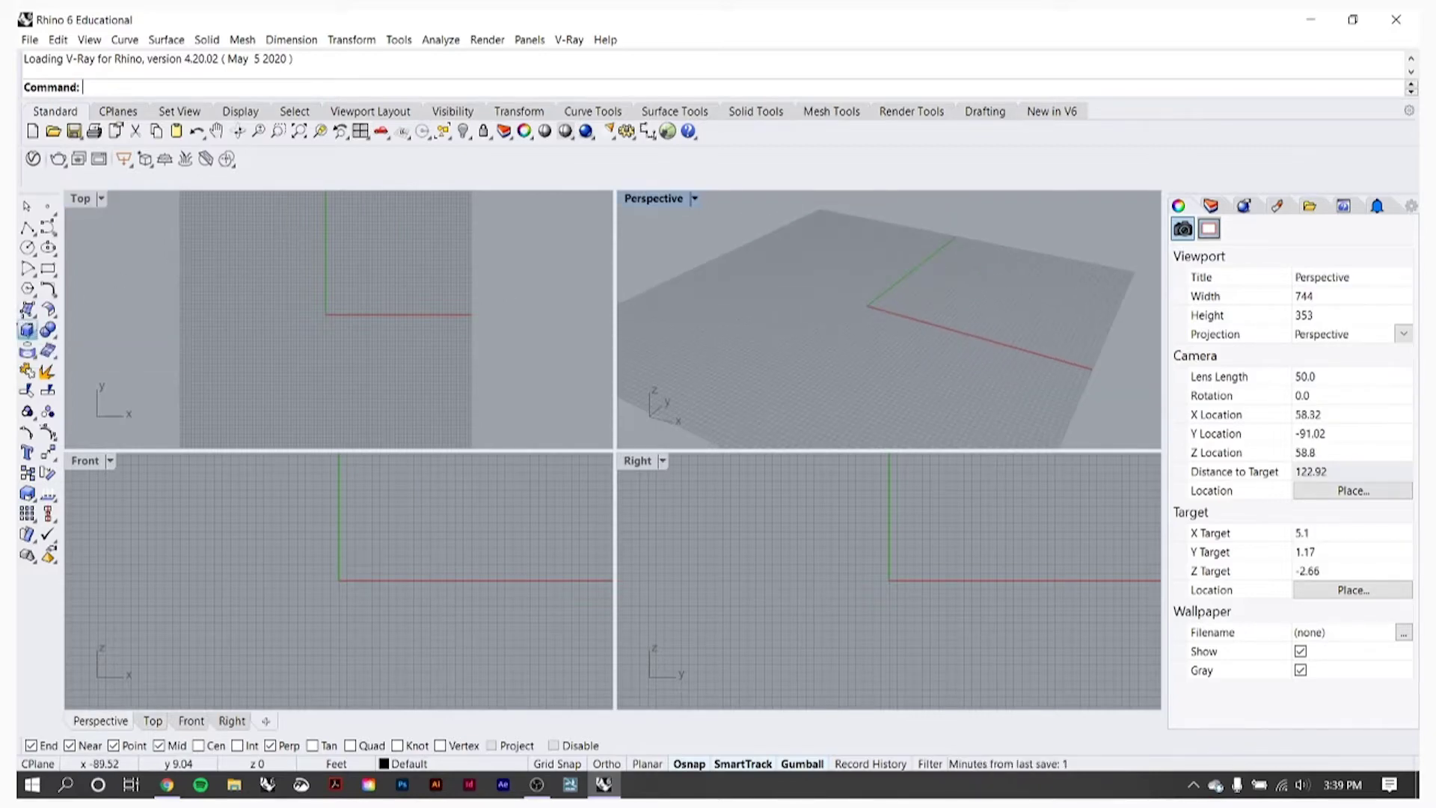
pyautogui.click(287, 261)
pyautogui.click(395, 347)
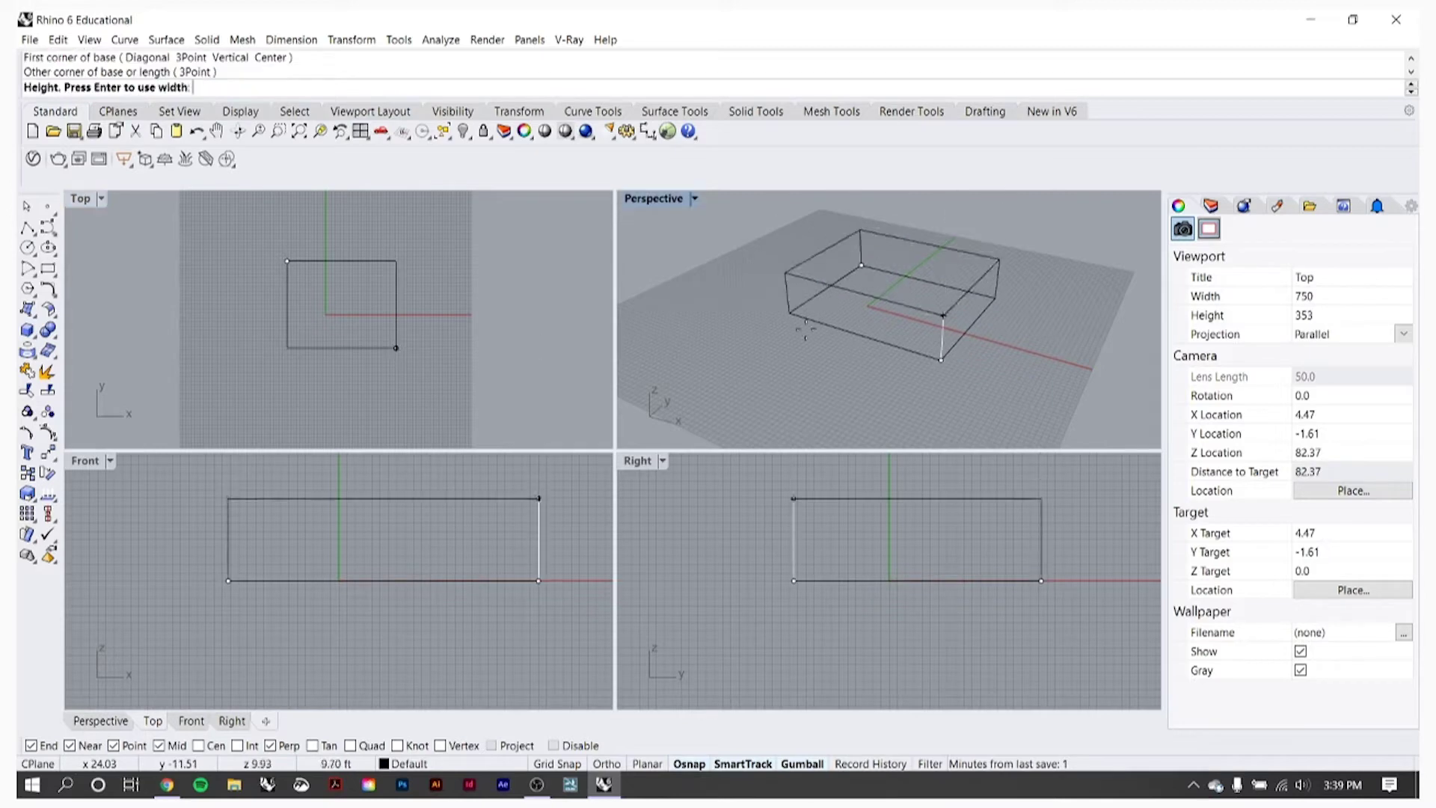
pyautogui.click(899, 275)
# Step: Set the display mode of the Perspective and Front viewports to Shaded
pyautogui.click(691, 200)
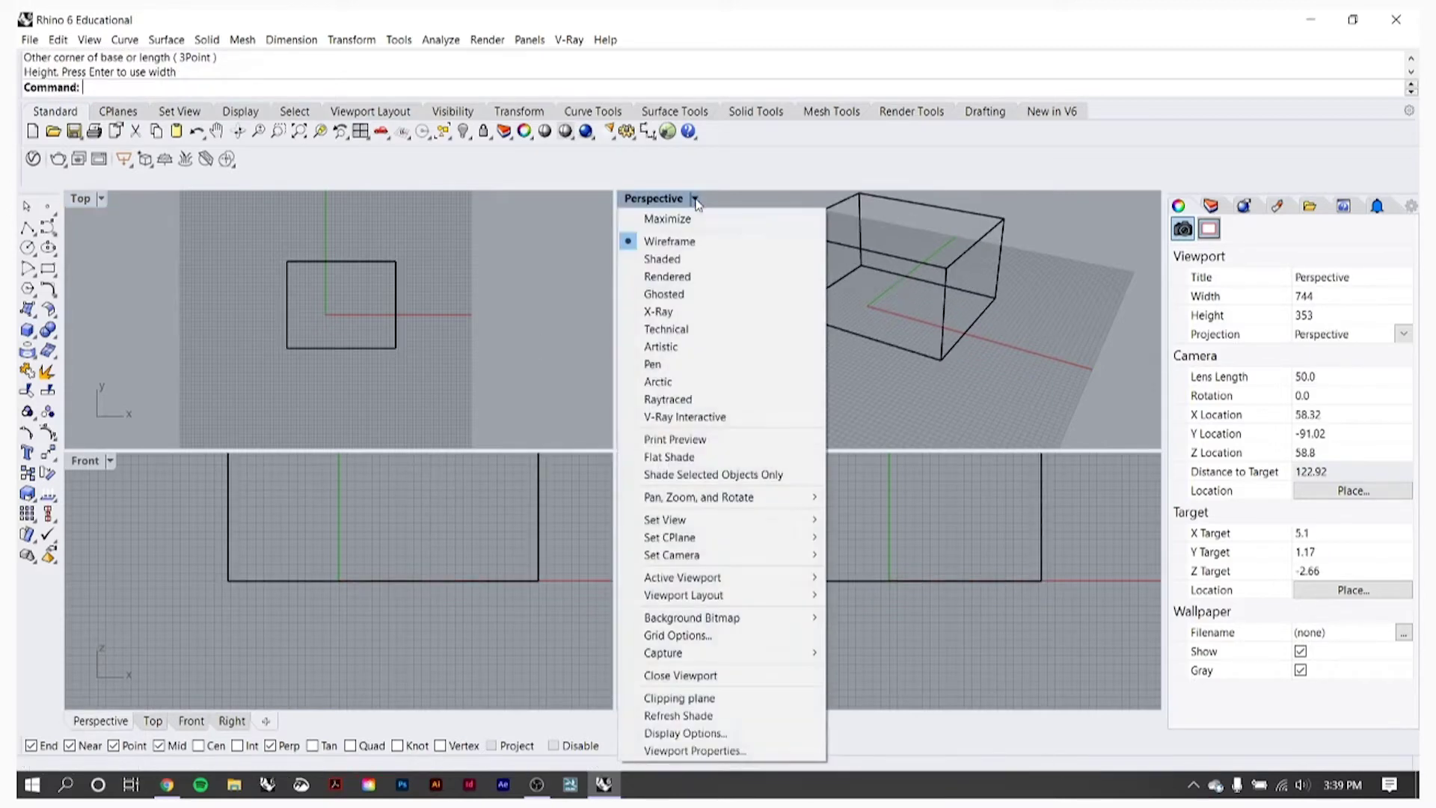
pyautogui.click(684, 258)
pyautogui.keyDown('shift'); pyautogui.moveTo(818, 297); pyautogui.dragTo(869, 239, button='right'); pyautogui.keyUp('shift')
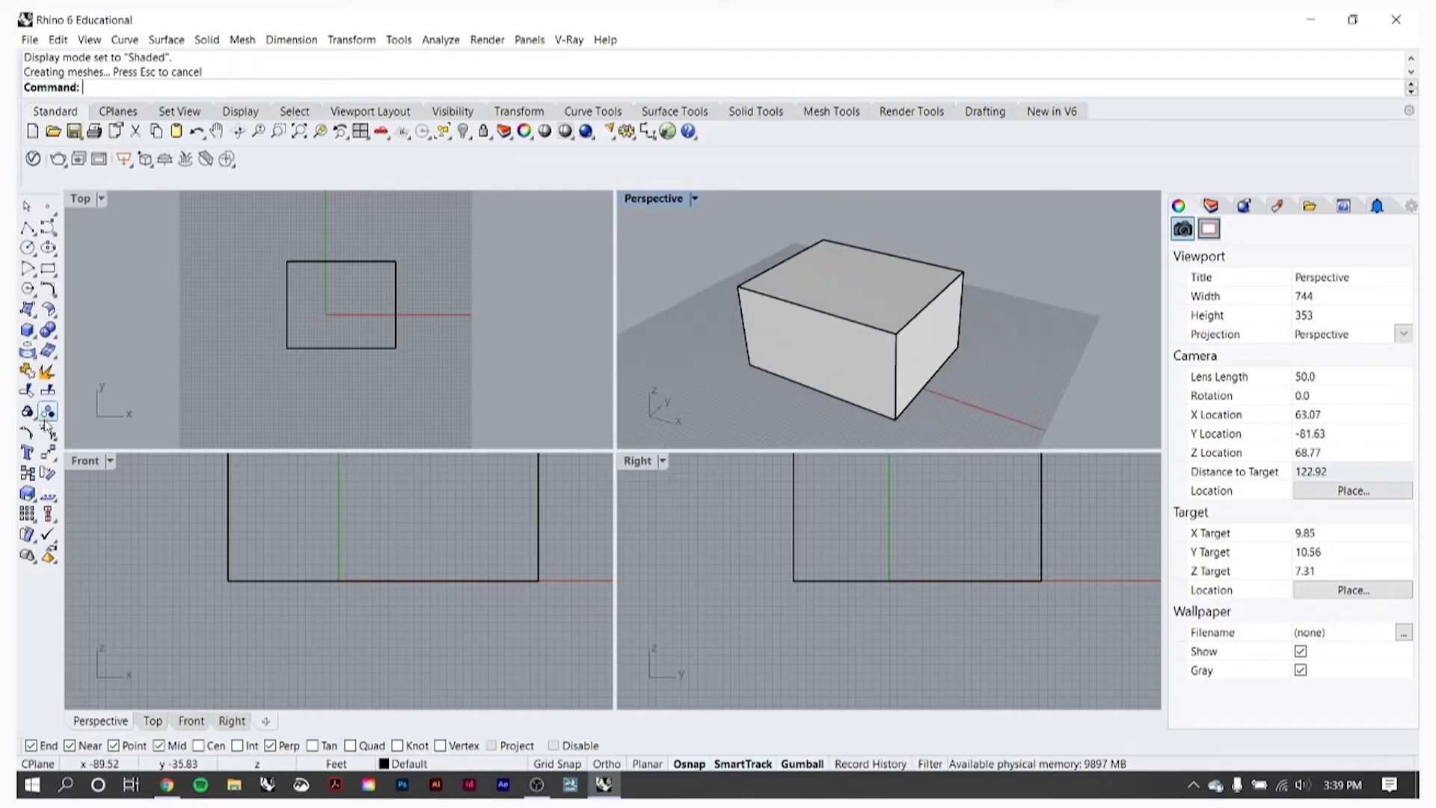
pyautogui.click(100, 198)
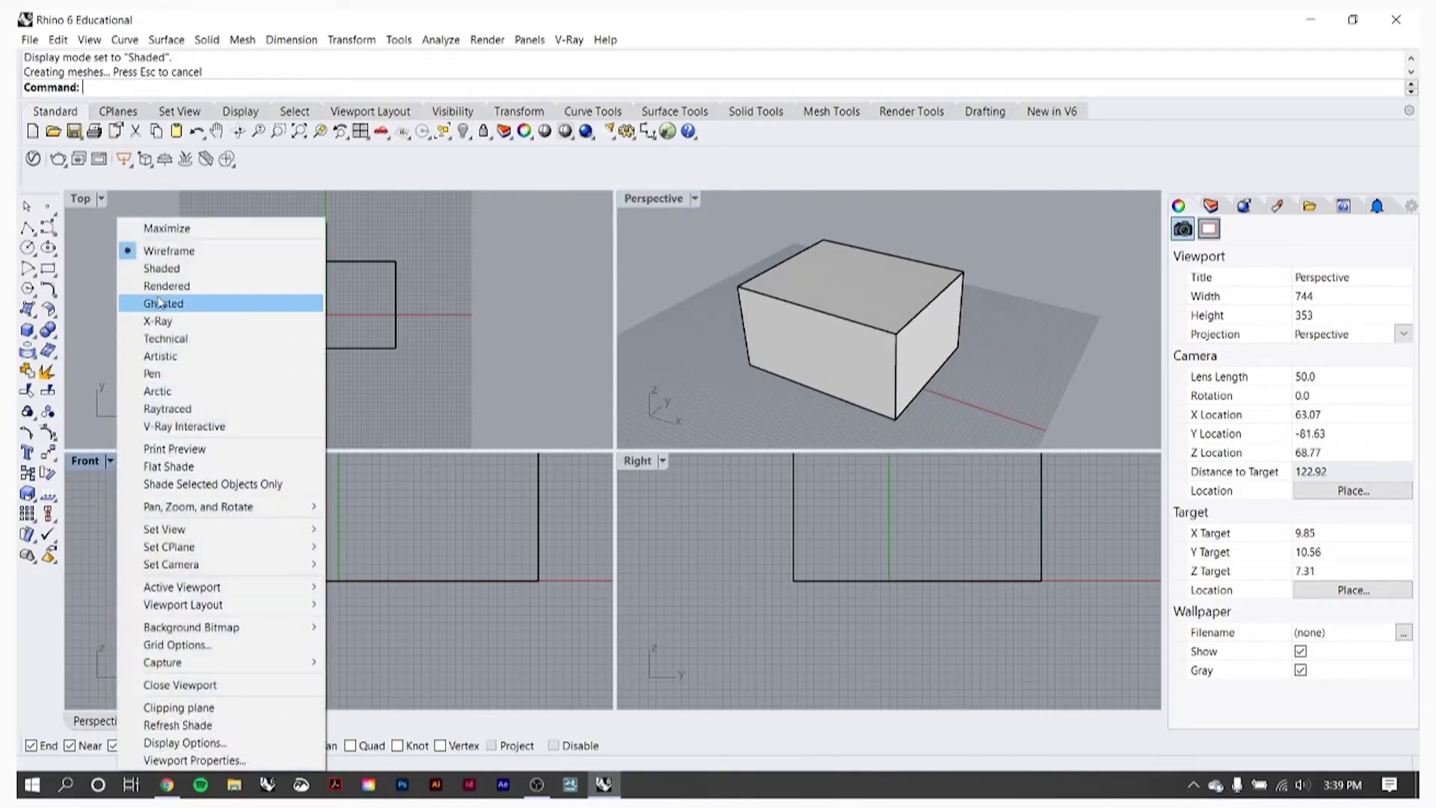
pyautogui.click(174, 269)
pyautogui.moveTo(489, 501); pyautogui.dragTo(430, 564, button='right')
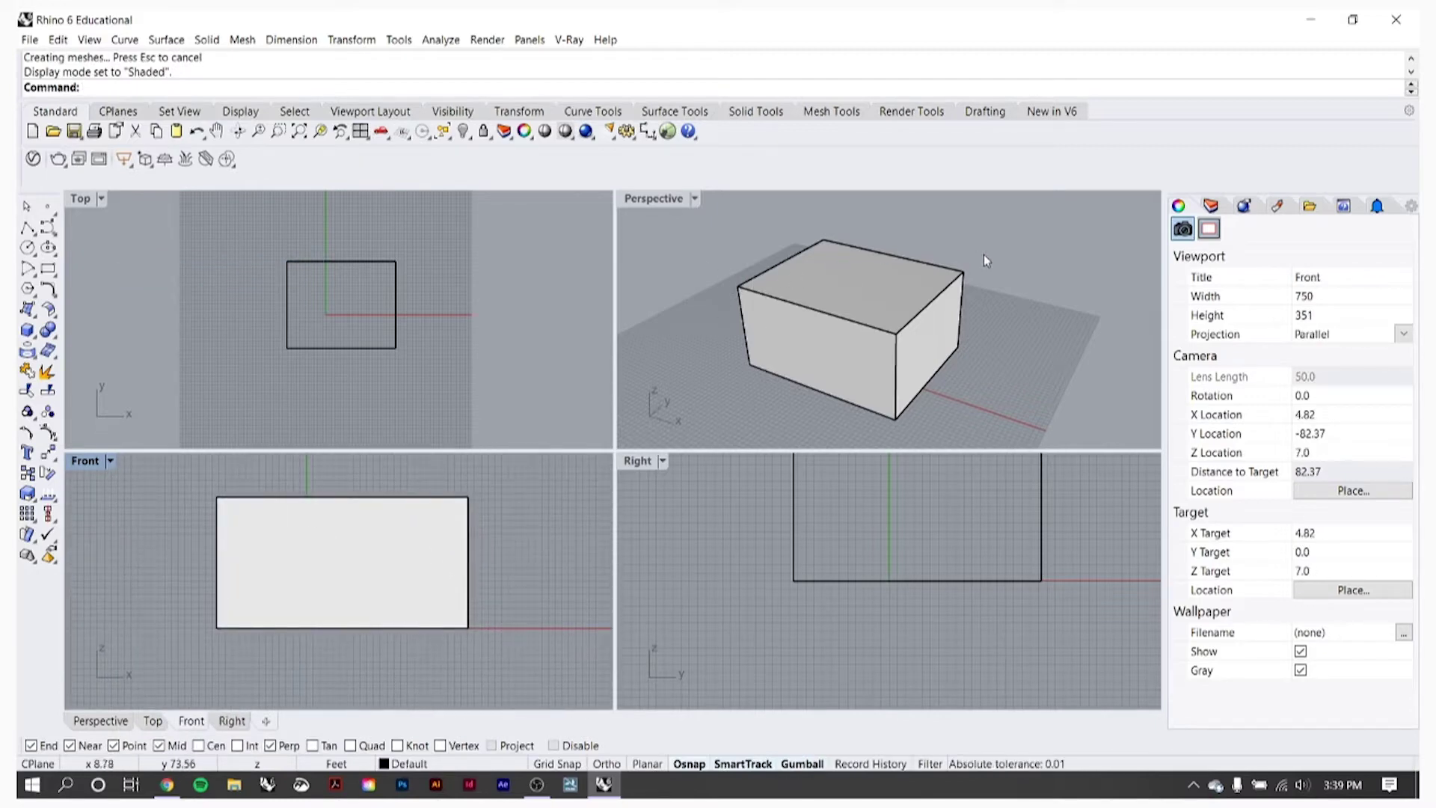
# Step: Maximize the Perspective viewport, examine the box from several angles and distances, and restore the four-viewport layout
pyautogui.moveTo(972, 275); pyautogui.dragTo(688, 232, button='right')
pyautogui.doubleClick(653, 199)
pyautogui.moveTo(858, 326); pyautogui.dragTo(500, 305, button='right')
pyautogui.keyDown('shift'); pyautogui.moveTo(723, 320); pyautogui.dragTo(638, 334, button='right'); pyautogui.keyUp('shift')
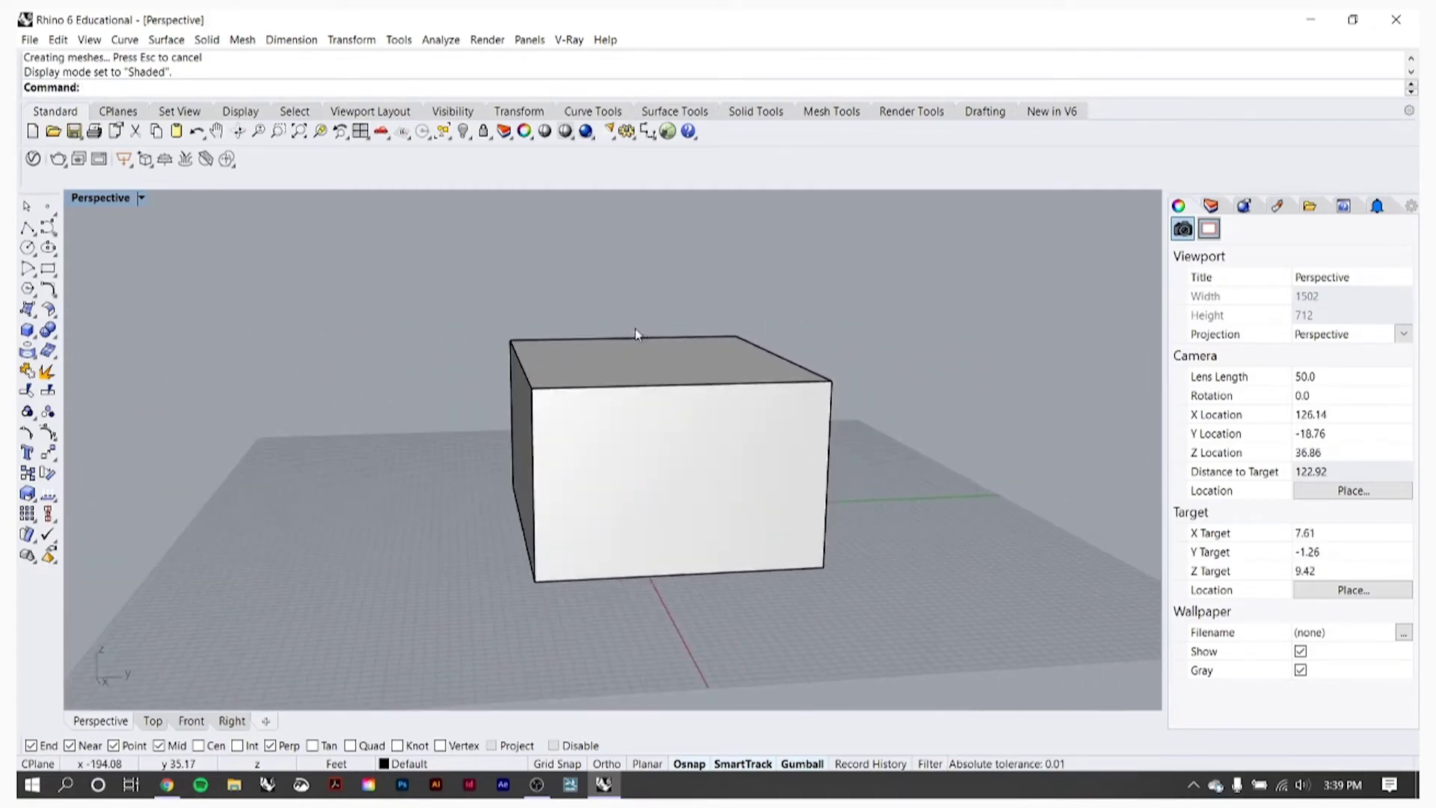
pyautogui.scroll(-3, 635, 333)
pyautogui.scroll(-1, 635, 333)
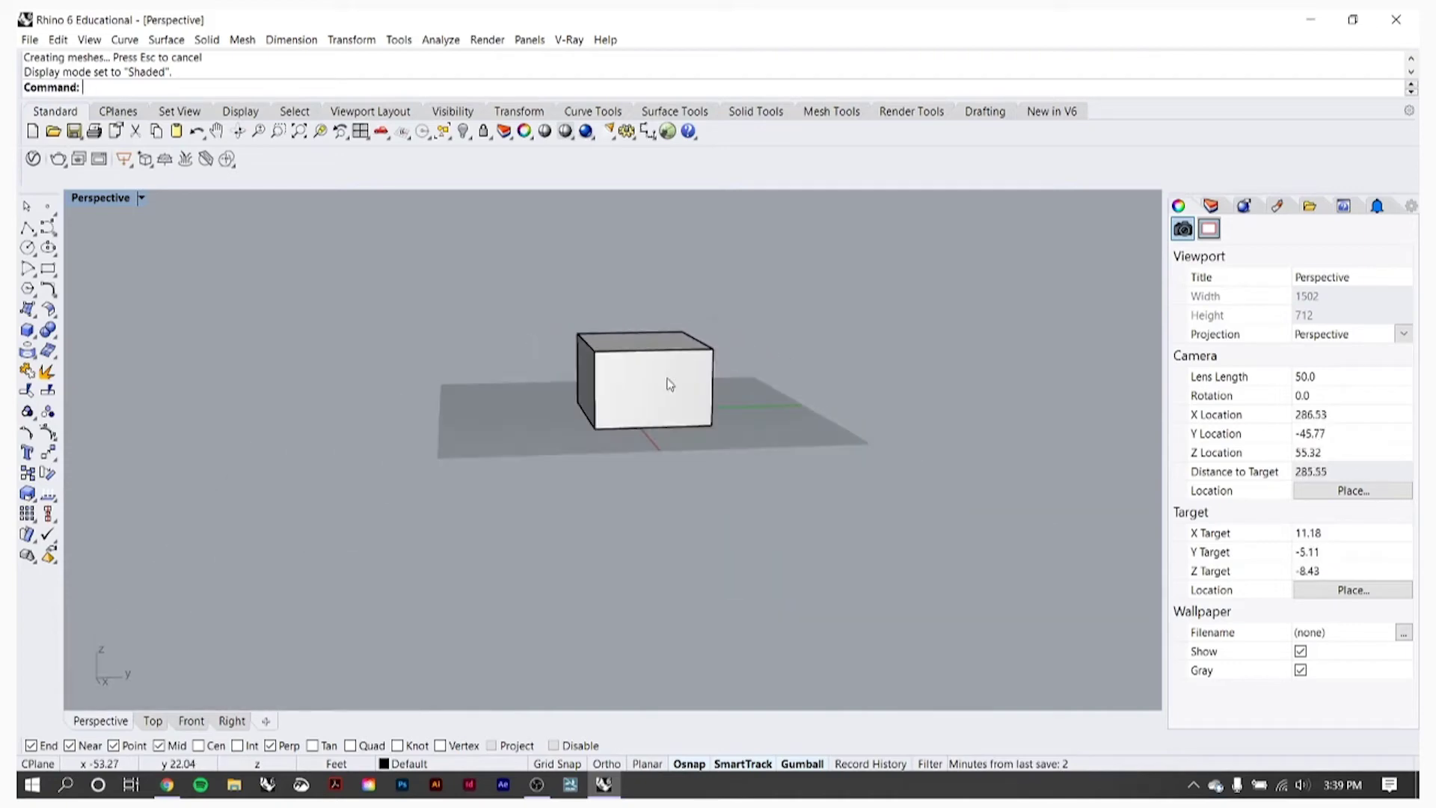
pyautogui.click(670, 379)
pyautogui.scroll(3, 670, 381)
pyautogui.scroll(-2, 717, 379)
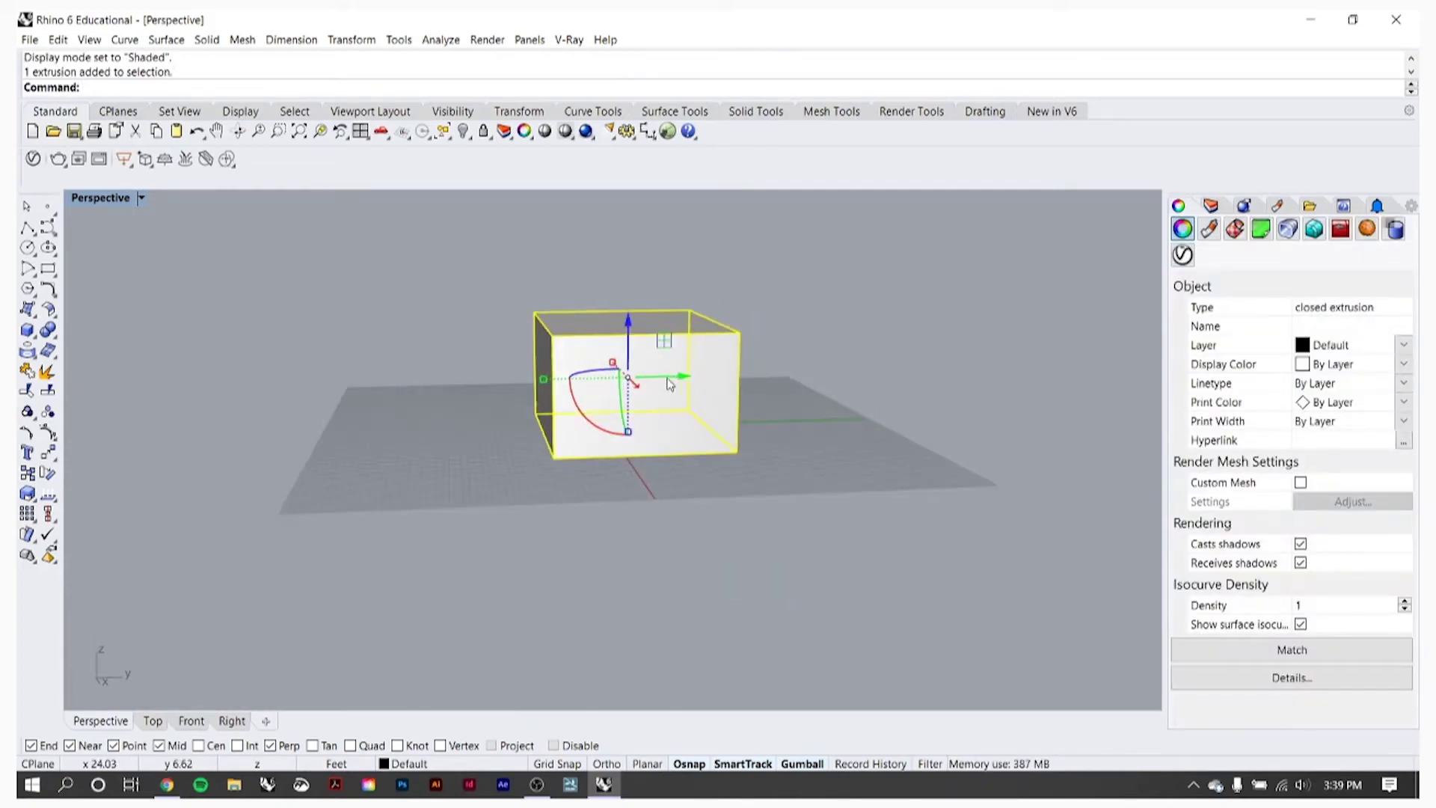
pyautogui.click(356, 269)
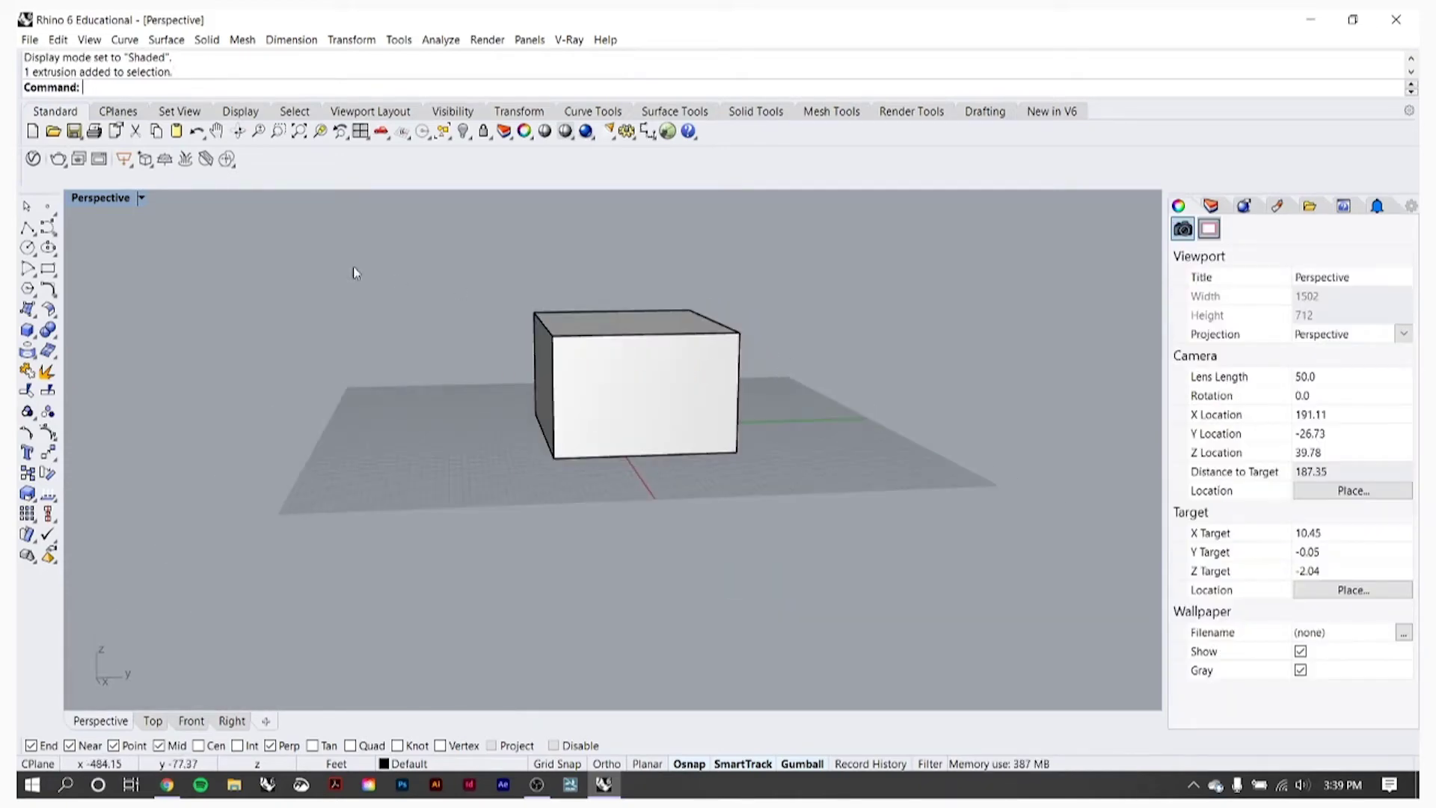
pyautogui.doubleClick(91, 200)
# Step: Examine the box in the Right, Perspective and Front viewports at different zoom levels
pyautogui.click(925, 509)
pyautogui.moveTo(1050, 516); pyautogui.dragTo(977, 545, button='right')
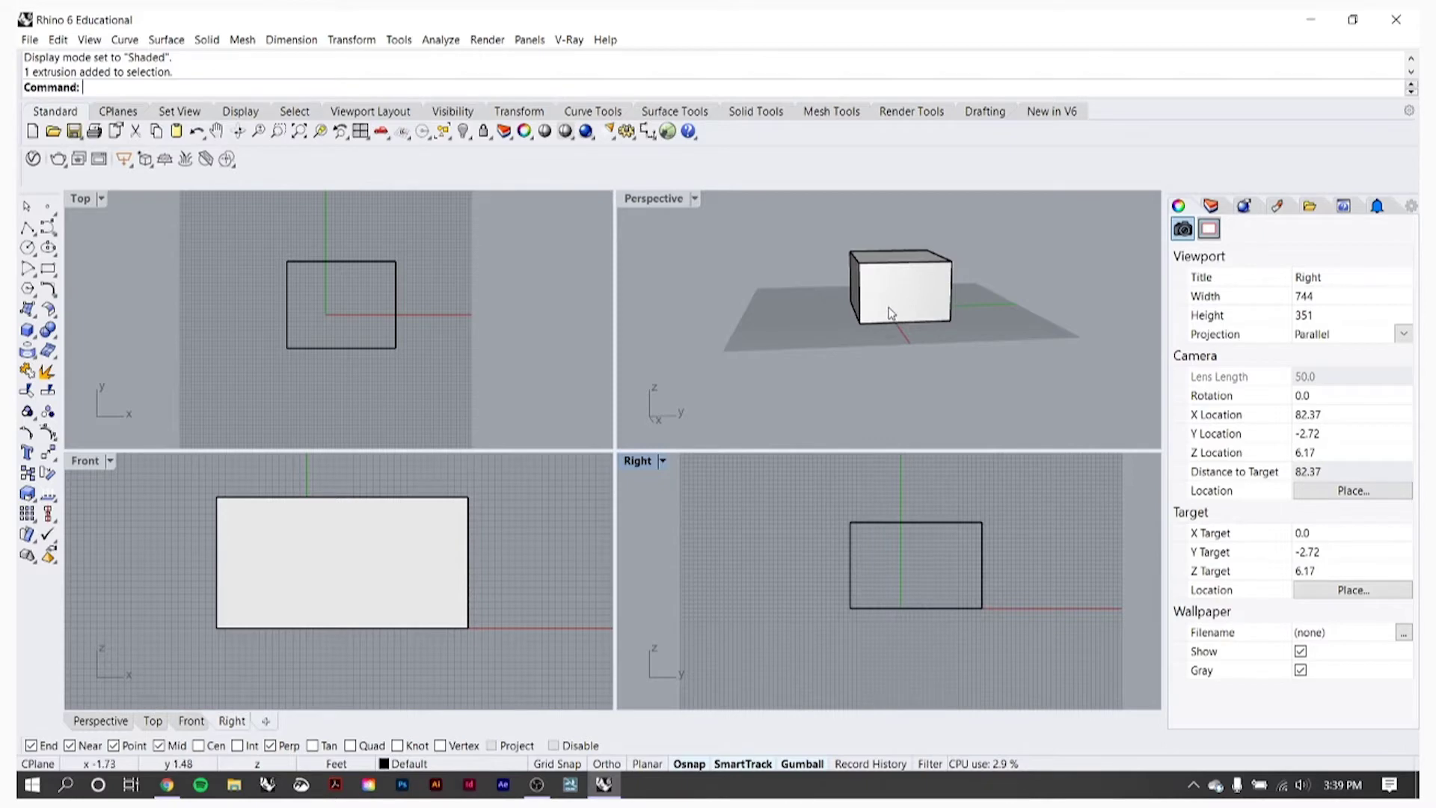
pyautogui.scroll(-4, 897, 282)
pyautogui.scroll(3, 894, 287)
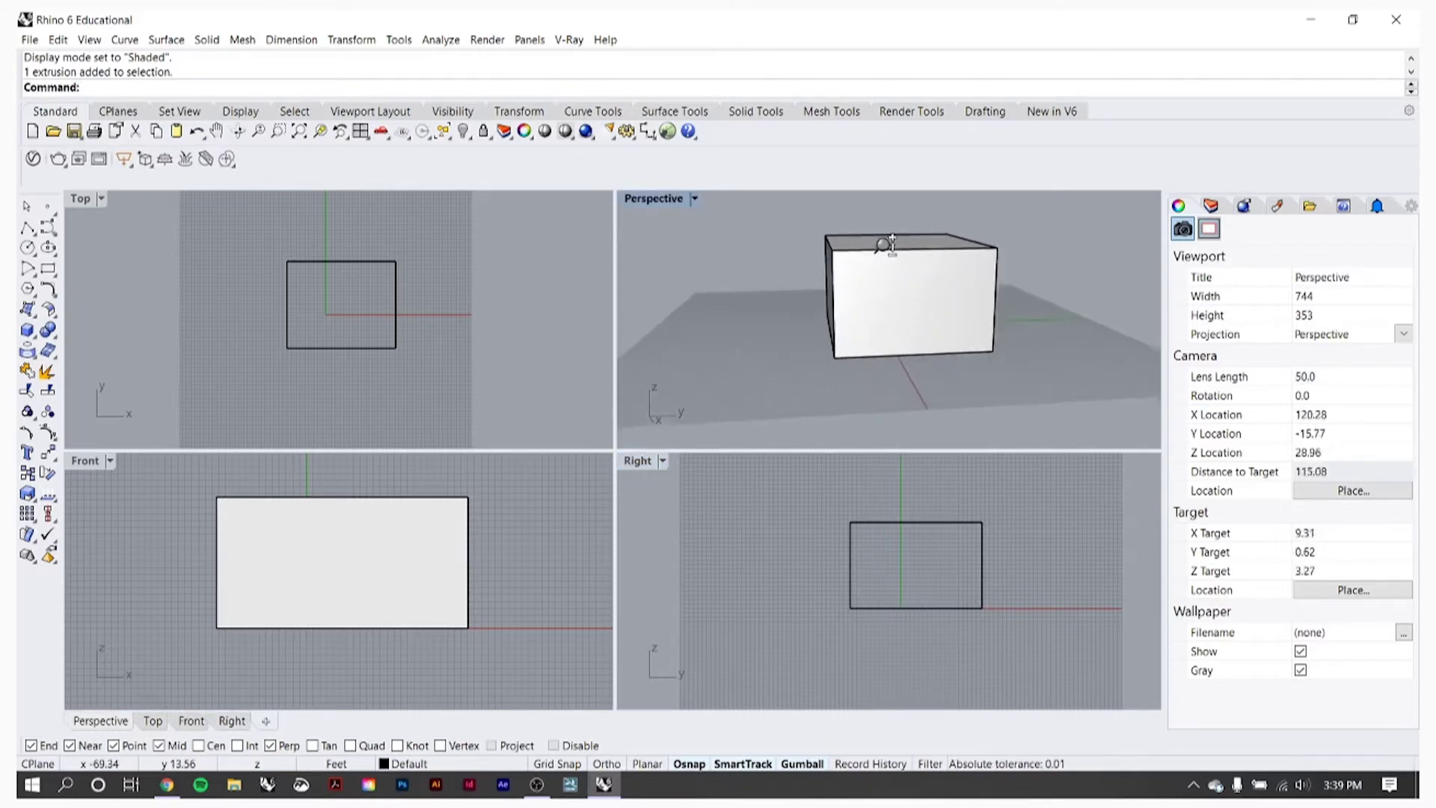
pyautogui.scroll(-4, 890, 269)
pyautogui.scroll(2, 904, 289)
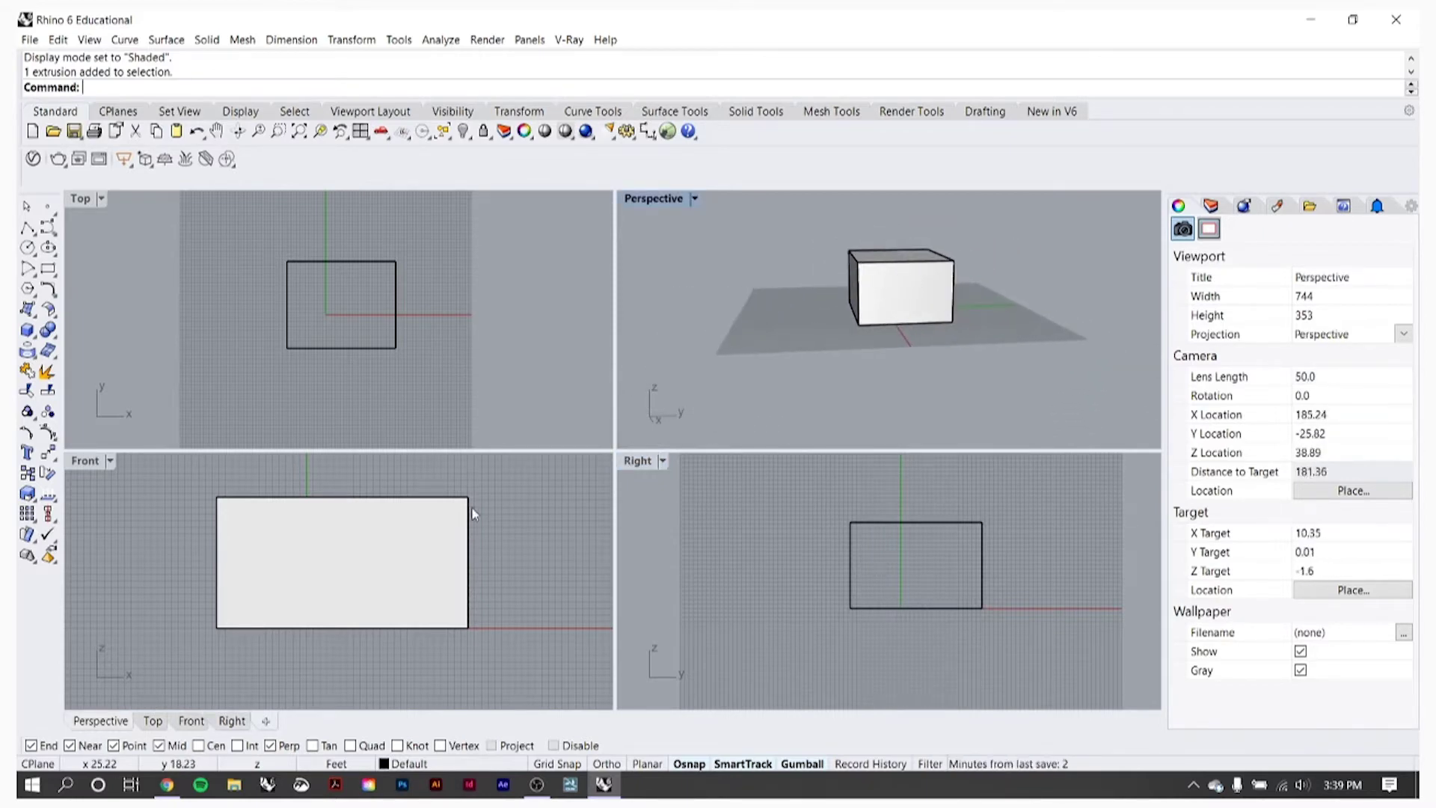
pyautogui.scroll(2, 419, 506)
pyautogui.scroll(-3, 419, 519)
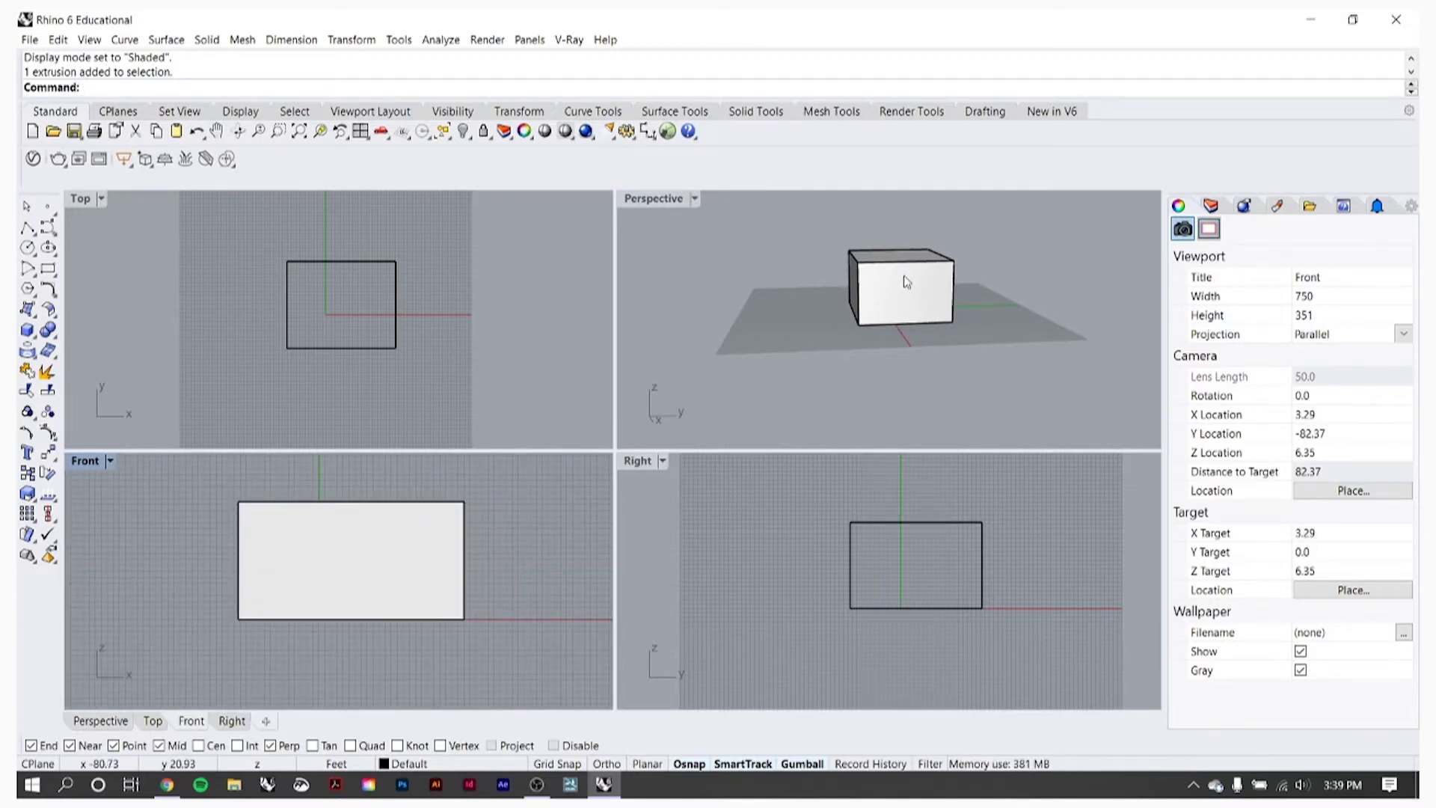
# Step: Duplicate the box along the Y direction with the gumball so the copy stands beside it with a small gap
pyautogui.click(933, 290)
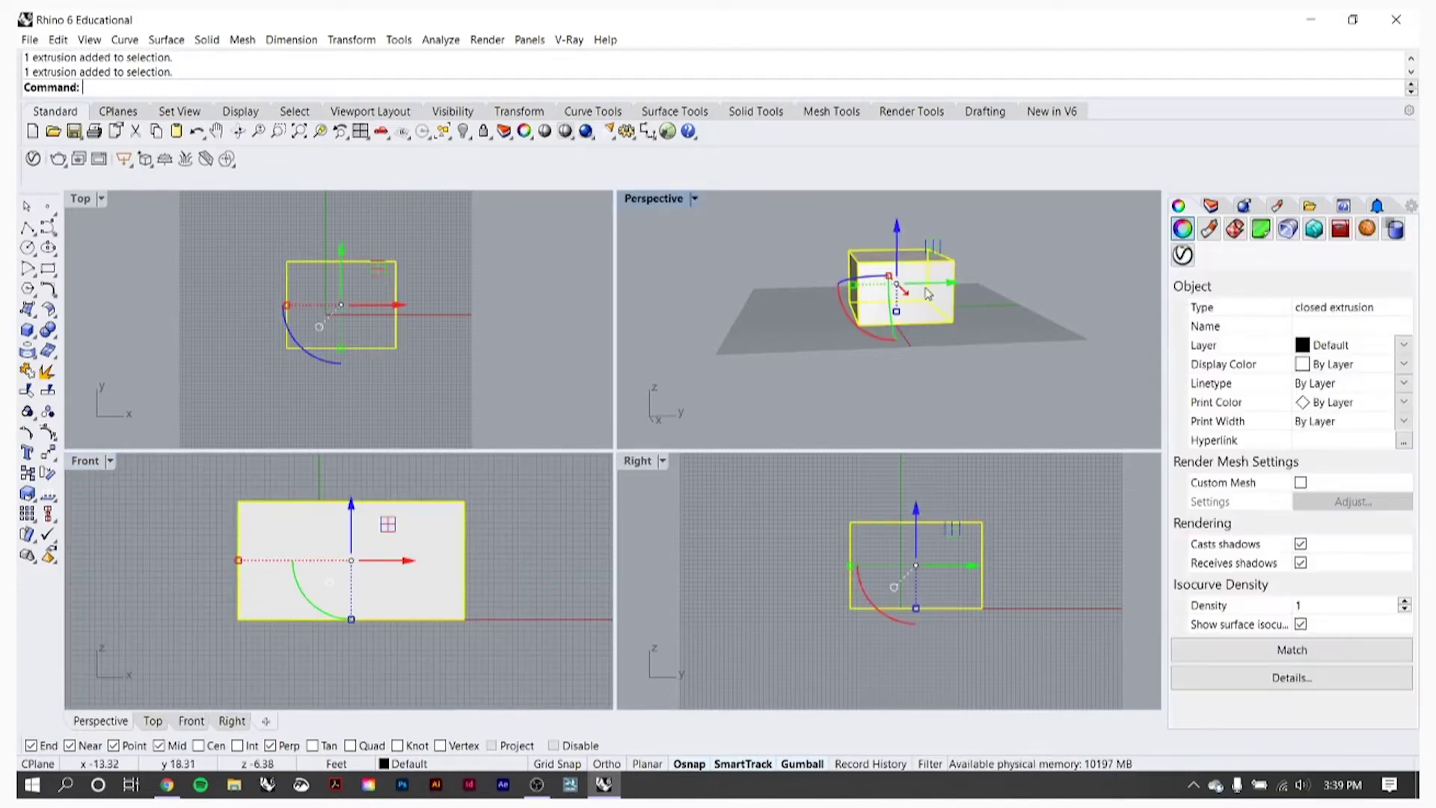
pyautogui.moveTo(934, 284); pyautogui.dragTo(1034, 272)
pyautogui.press('alt')
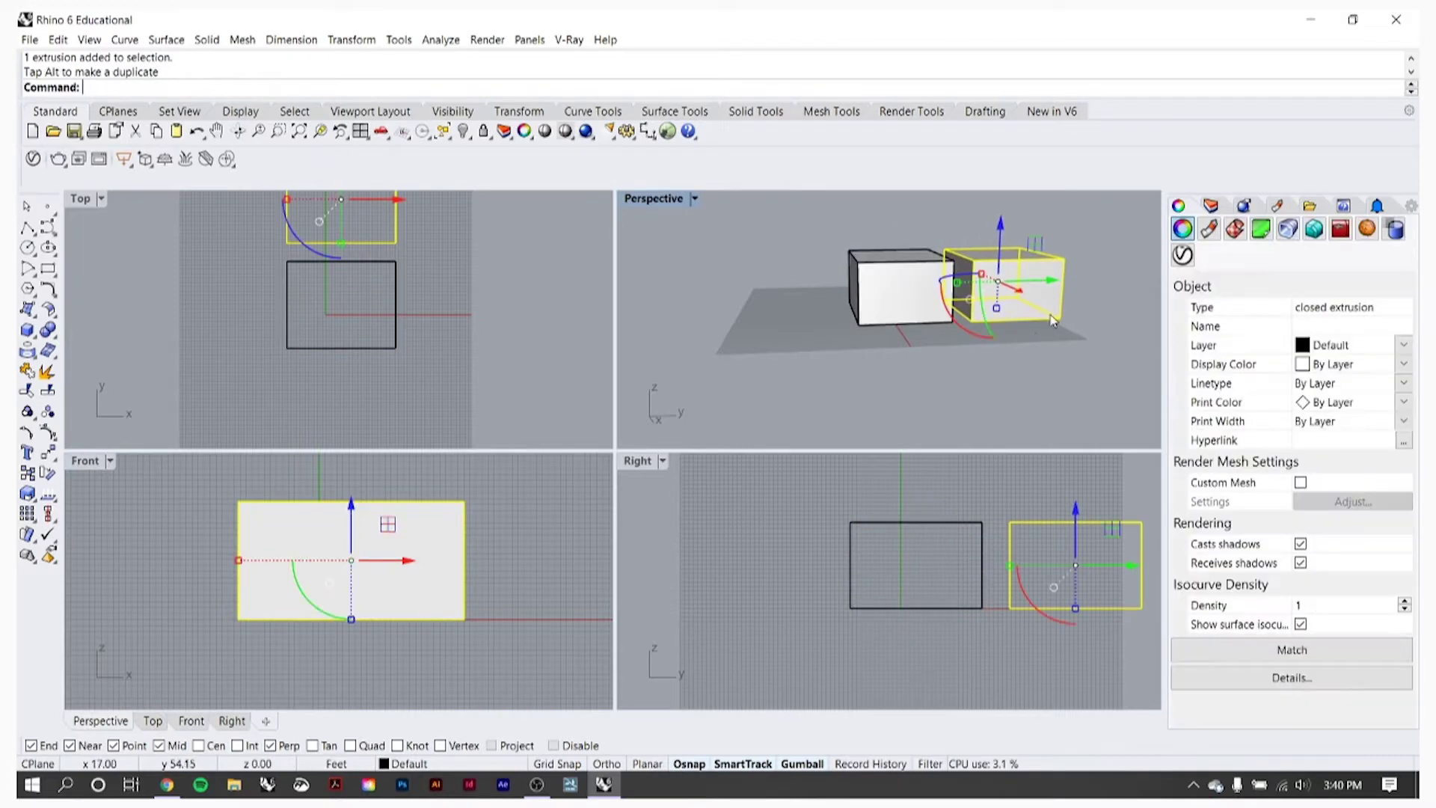
pyautogui.click(978, 473)
# Step: Select one box and both boxes with crossing selections in the Right view, clearing the selection each time
pyautogui.moveTo(978, 483); pyautogui.dragTo(912, 495, button='right')
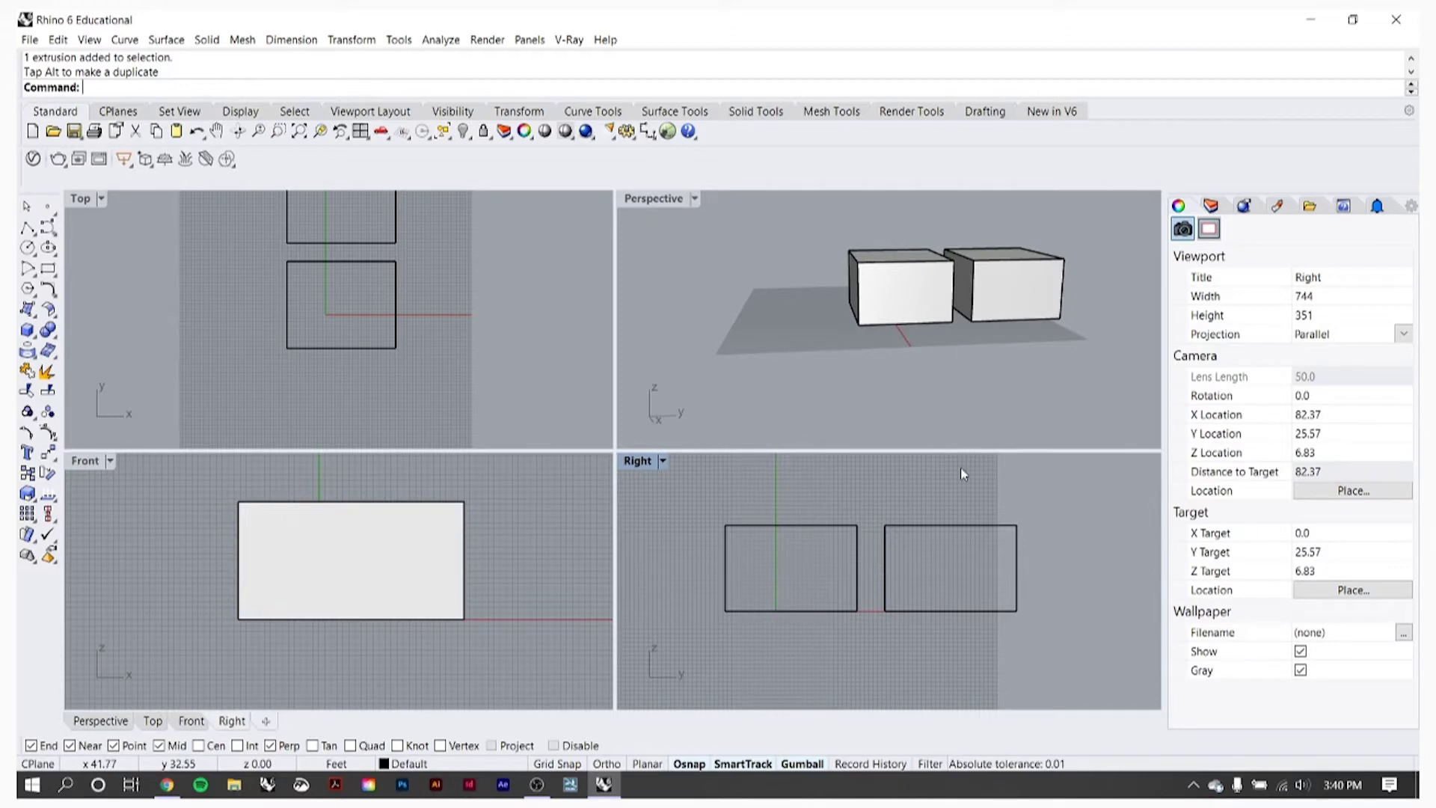
pyautogui.moveTo(892, 581); pyautogui.dragTo(916, 619)
pyautogui.click(993, 488)
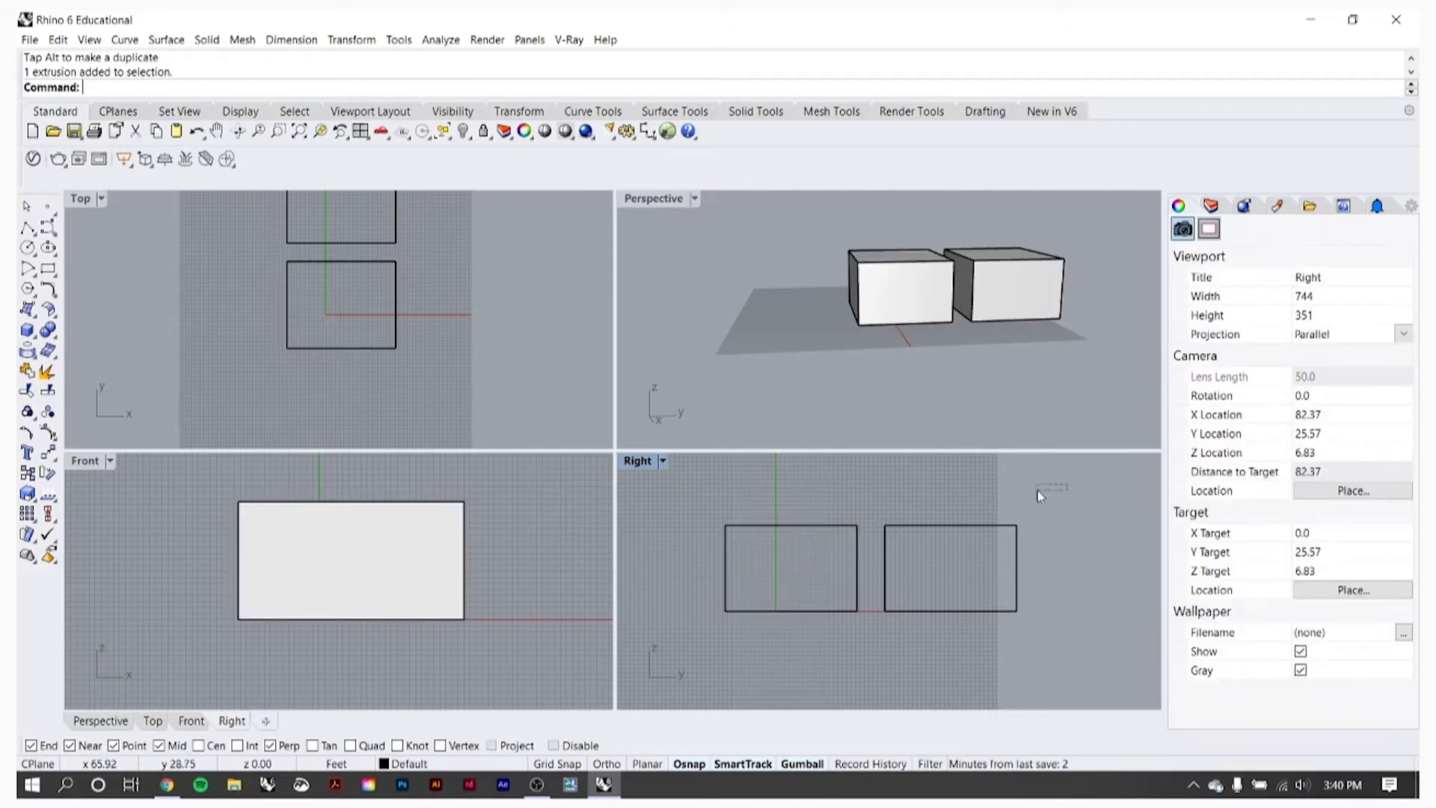
pyautogui.moveTo(796, 574); pyautogui.dragTo(791, 586)
pyautogui.click(815, 493)
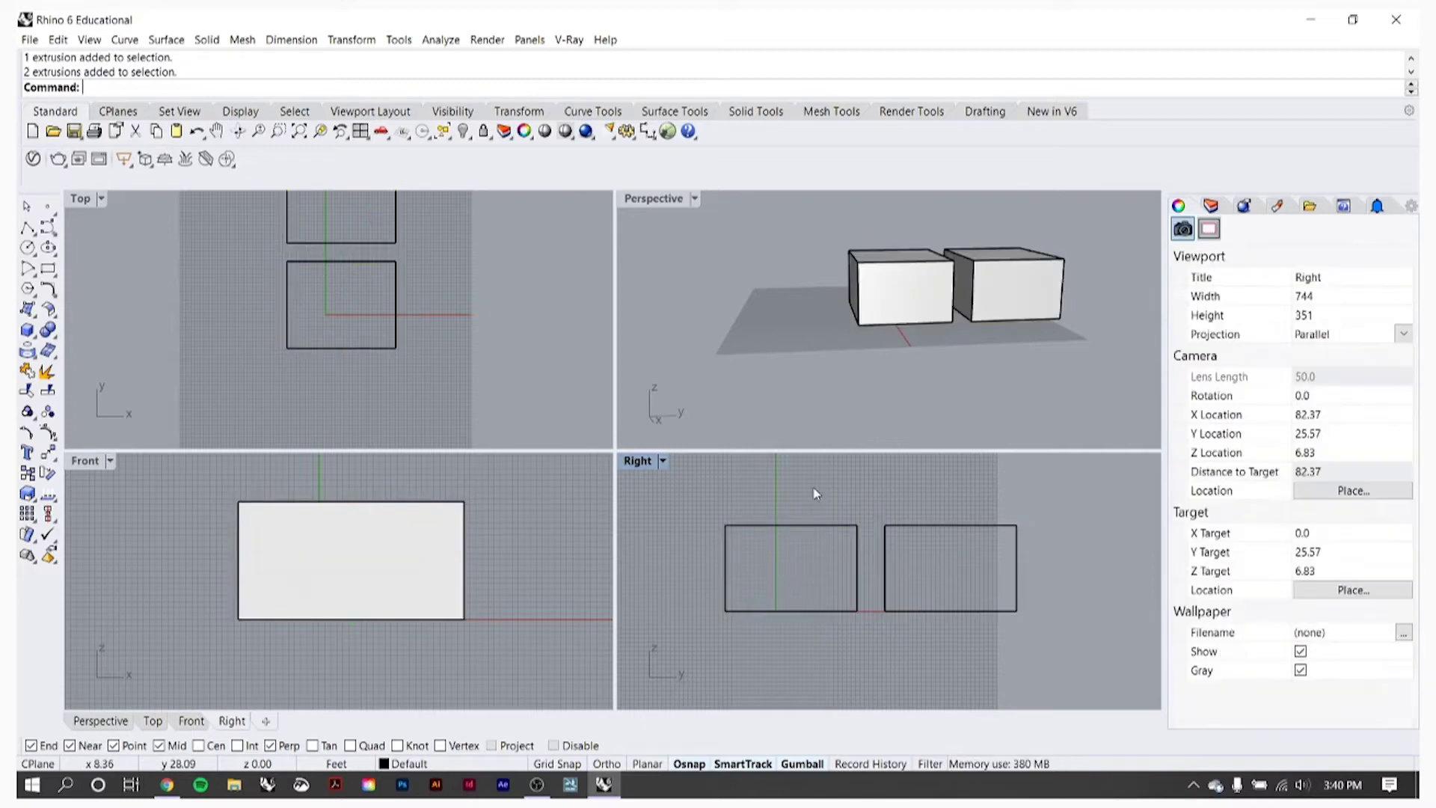
# Step: Compare window selection around a single box with crossing selection over both boxes in the Right view, clearing each selection
pyautogui.moveTo(684, 496); pyautogui.dragTo(955, 632)
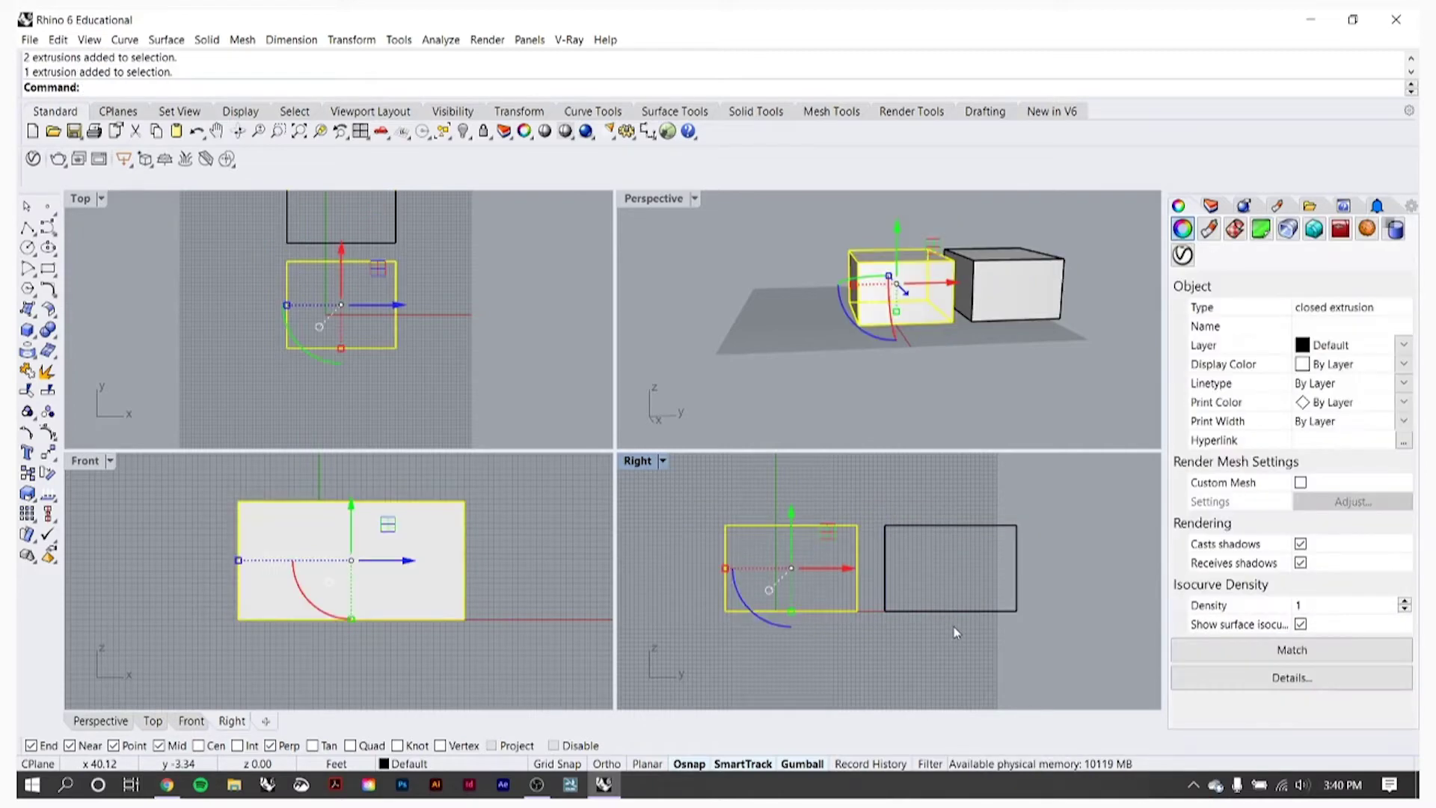
pyautogui.click(954, 513)
pyautogui.moveTo(1048, 498); pyautogui.dragTo(1008, 513)
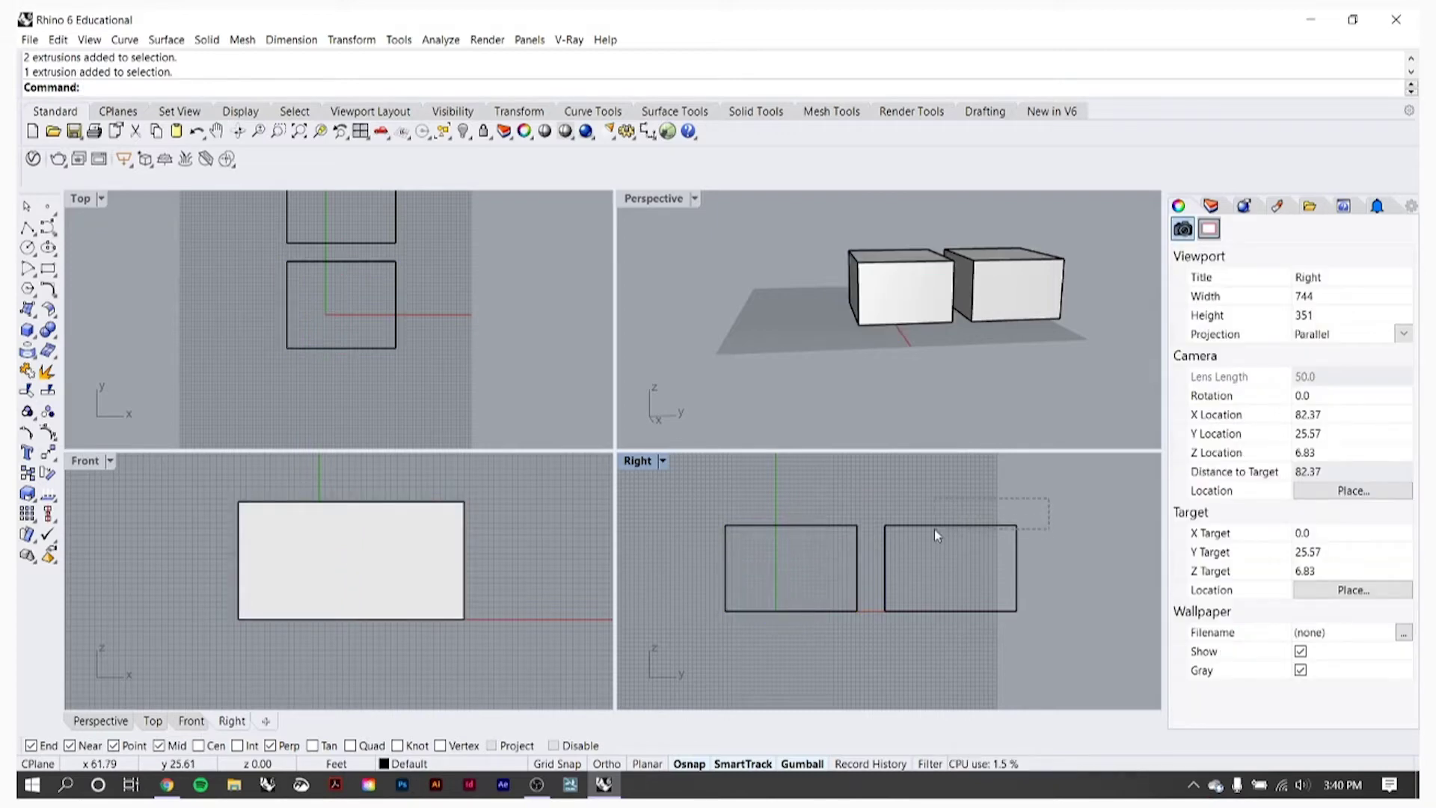
pyautogui.moveTo(814, 623); pyautogui.dragTo(813, 624)
pyautogui.click(867, 492)
pyautogui.moveTo(923, 527); pyautogui.dragTo(1069, 631)
pyautogui.click(1051, 519)
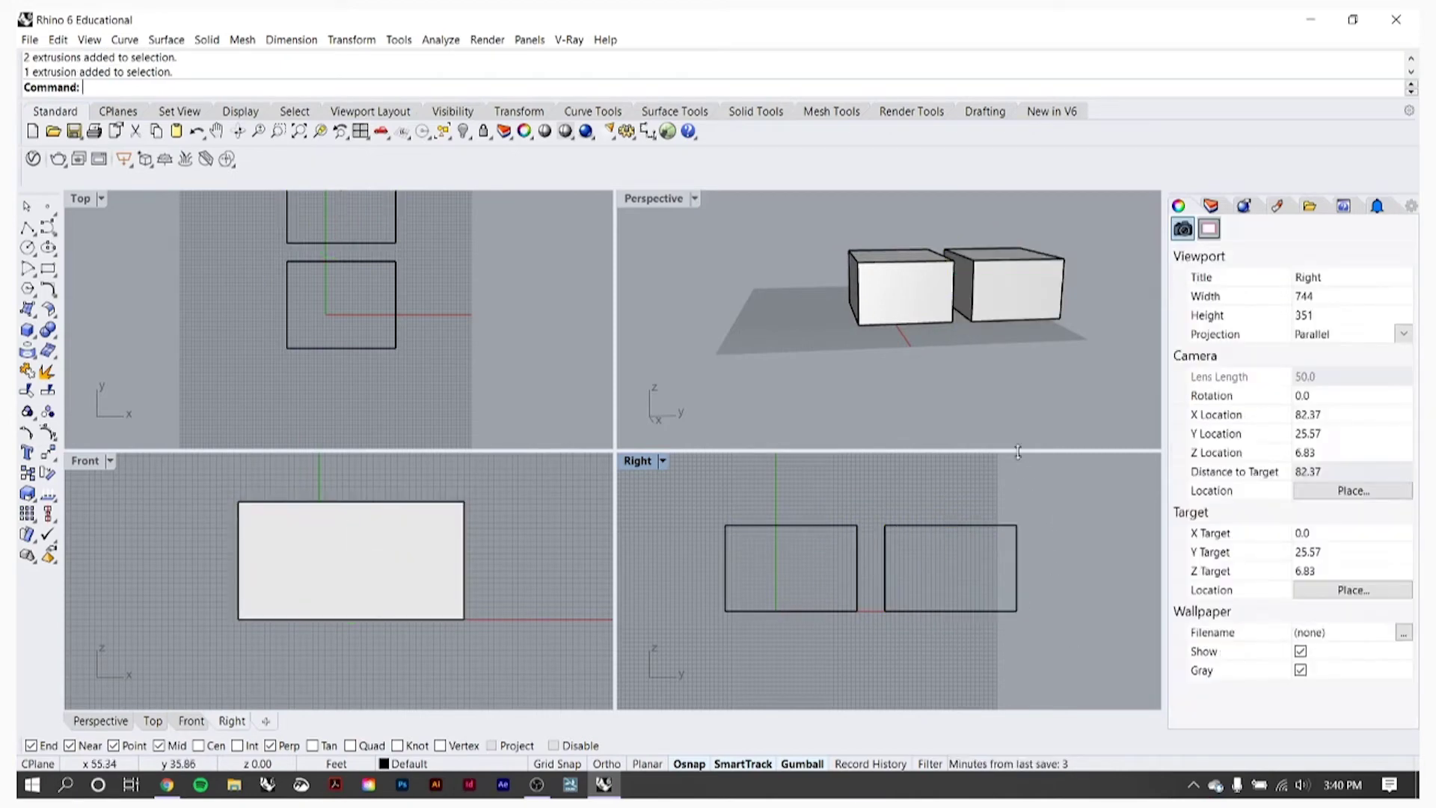
pyautogui.moveTo(928, 520); pyautogui.dragTo(927, 519, button='right')
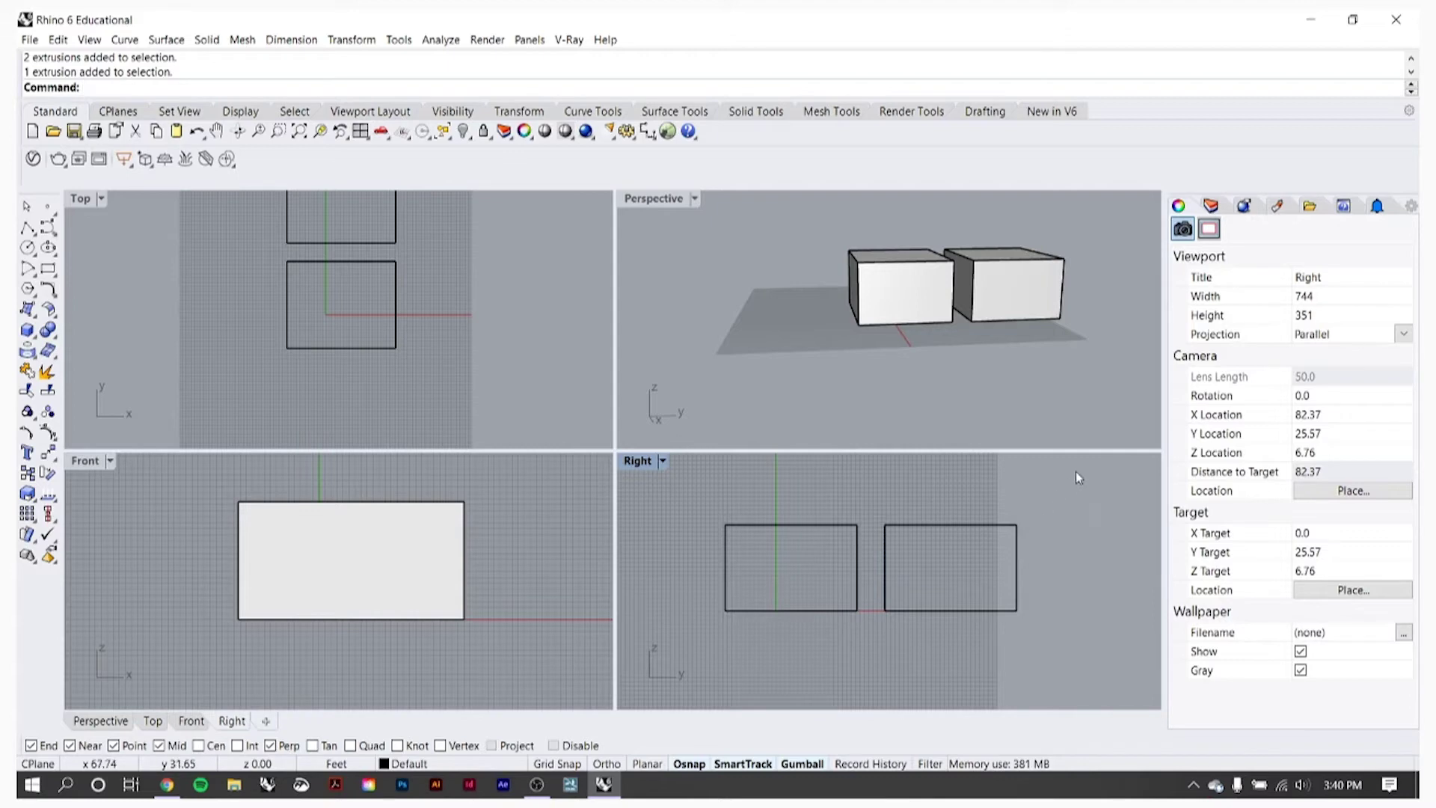
# Step: Open the layer list, highlight Layer 04 and Layer 01, and compare it with the properties display
pyautogui.click(1210, 206)
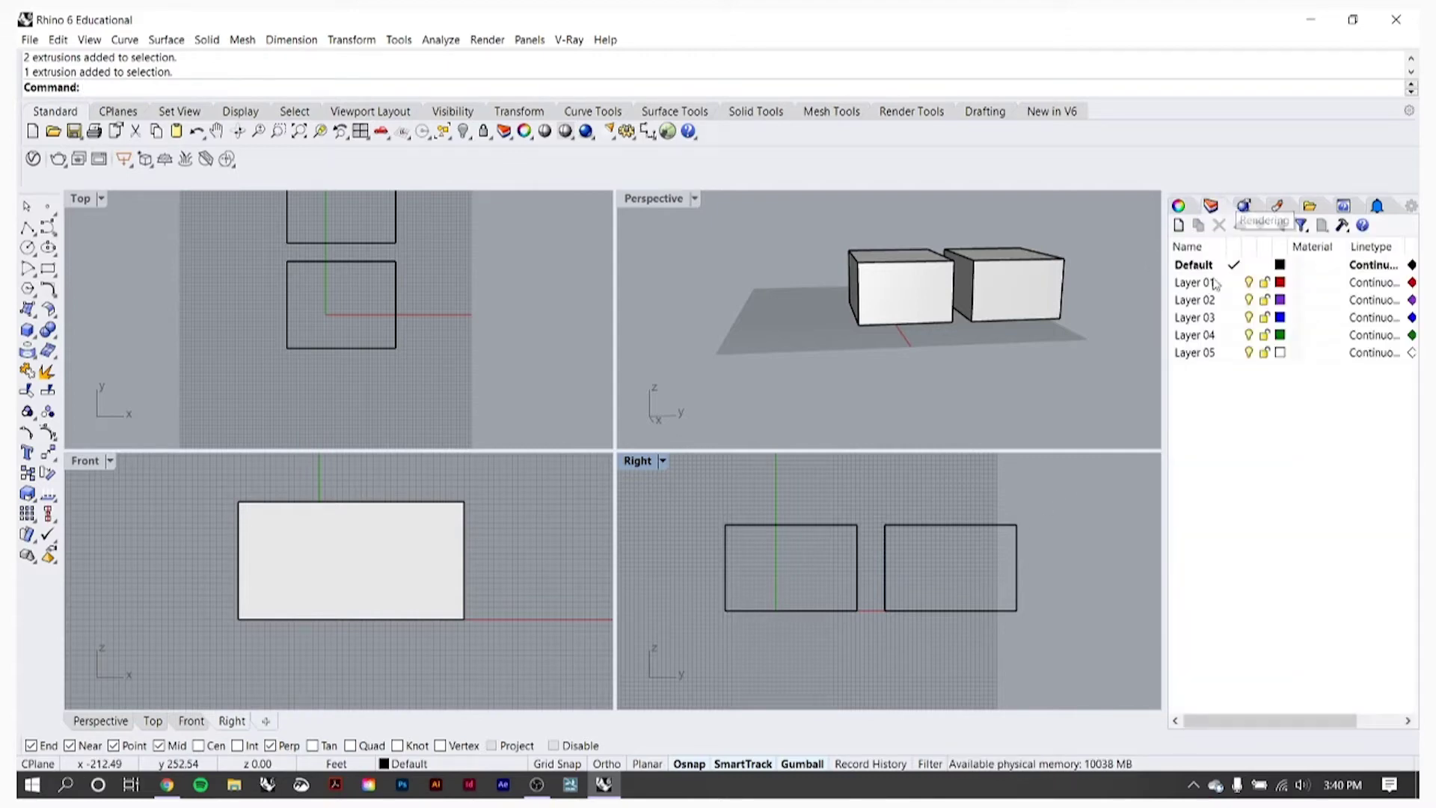
pyautogui.click(1210, 336)
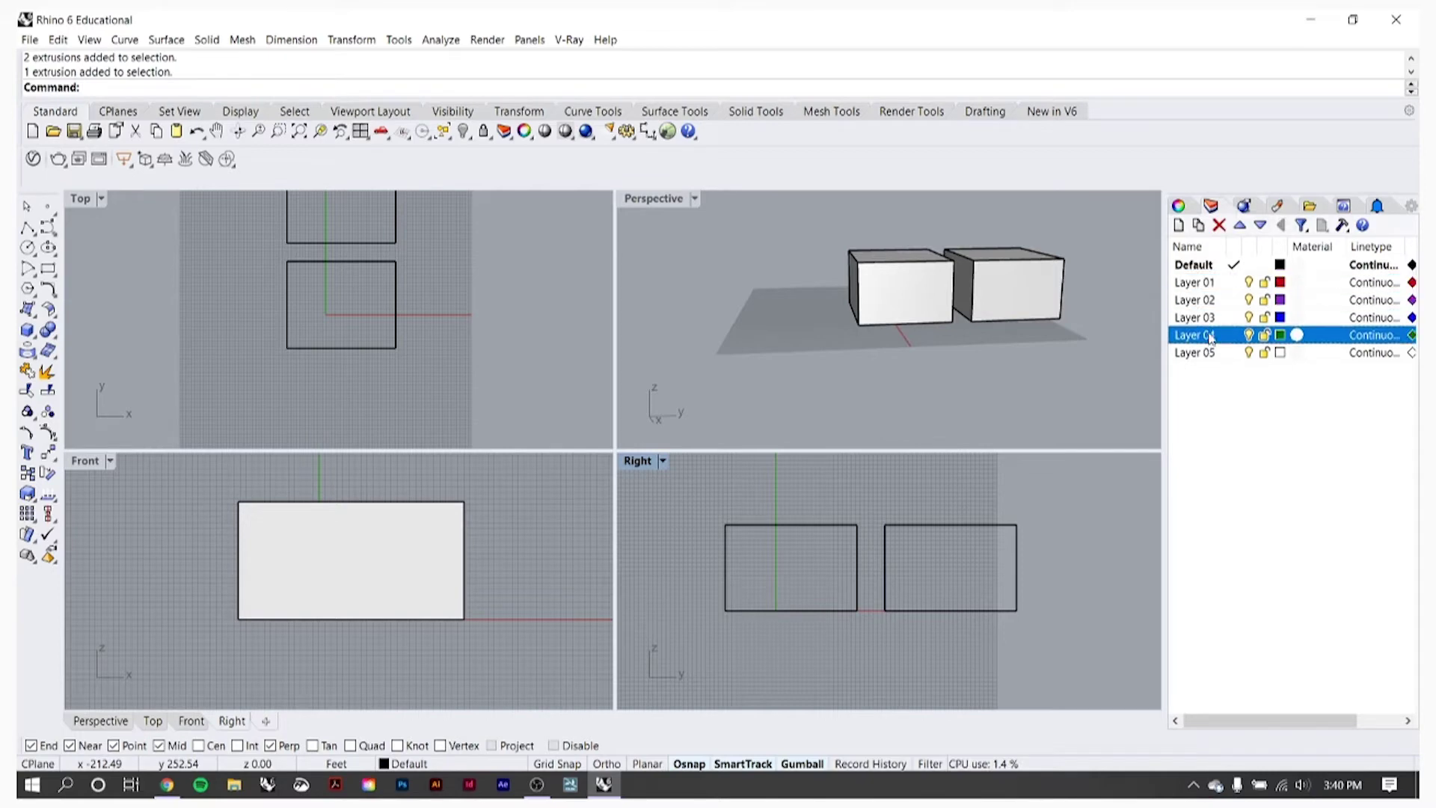
pyautogui.click(1203, 283)
pyautogui.click(1178, 206)
pyautogui.click(1210, 206)
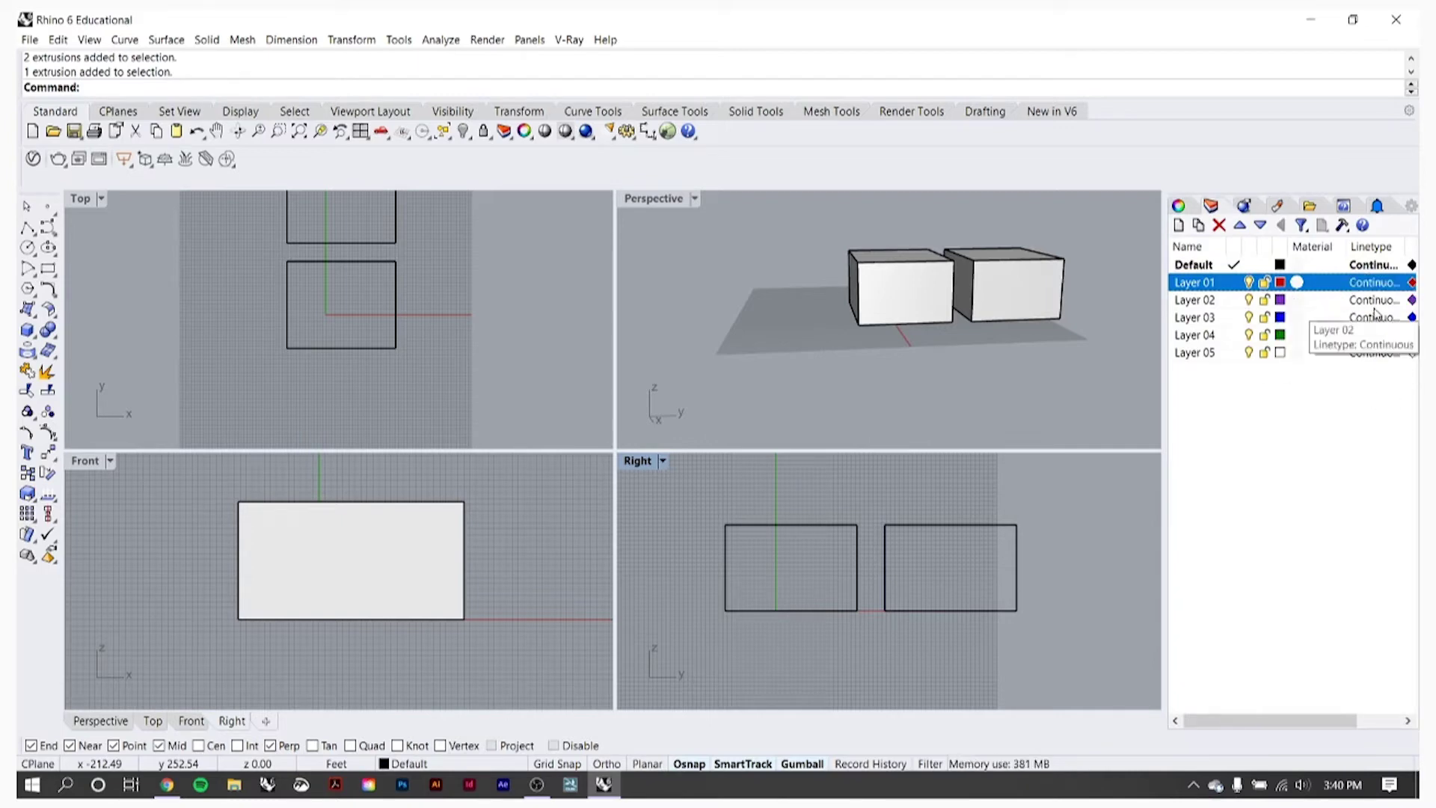
# Step: Set the Perspective viewport to the standard Right view
pyautogui.click(696, 199)
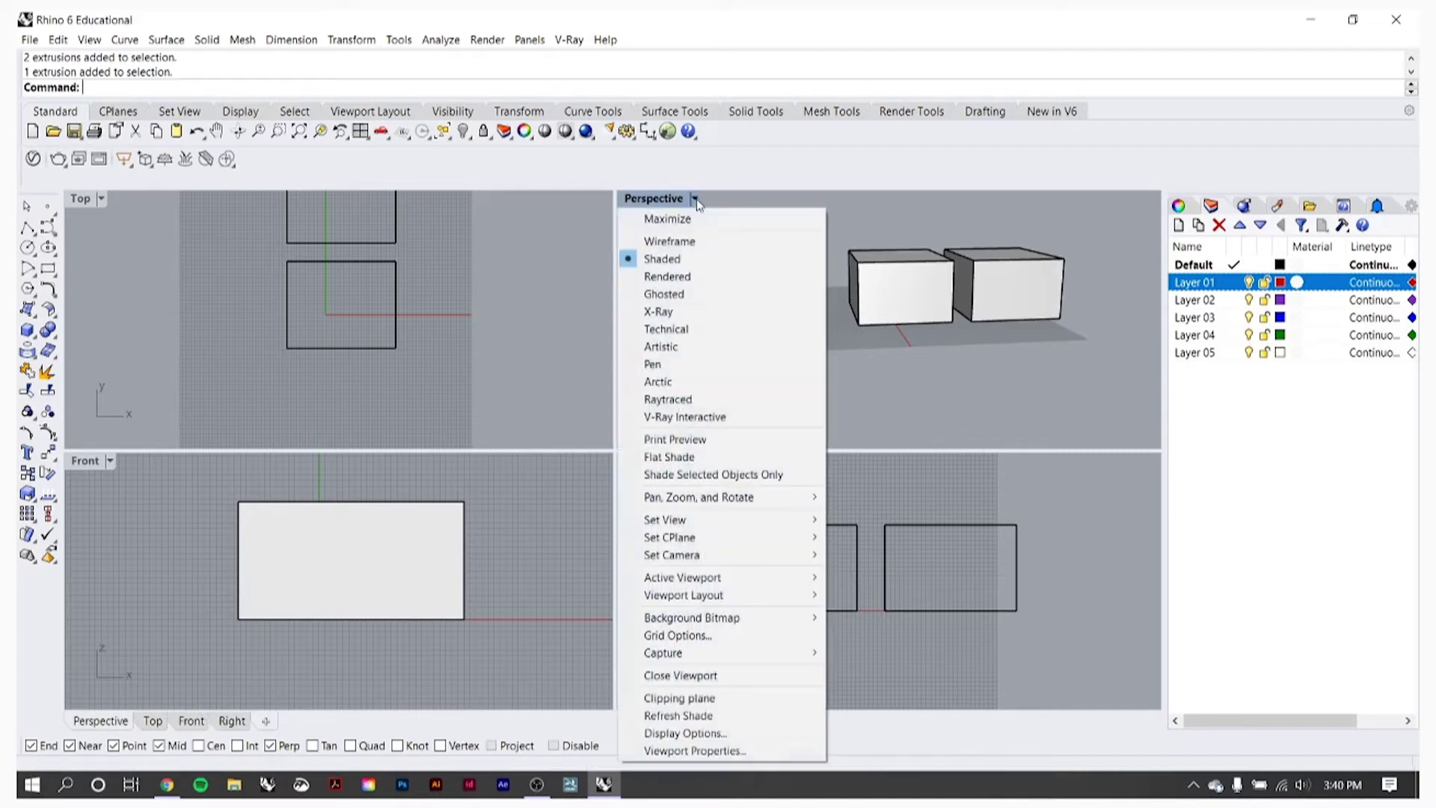
pyautogui.moveTo(706, 521)
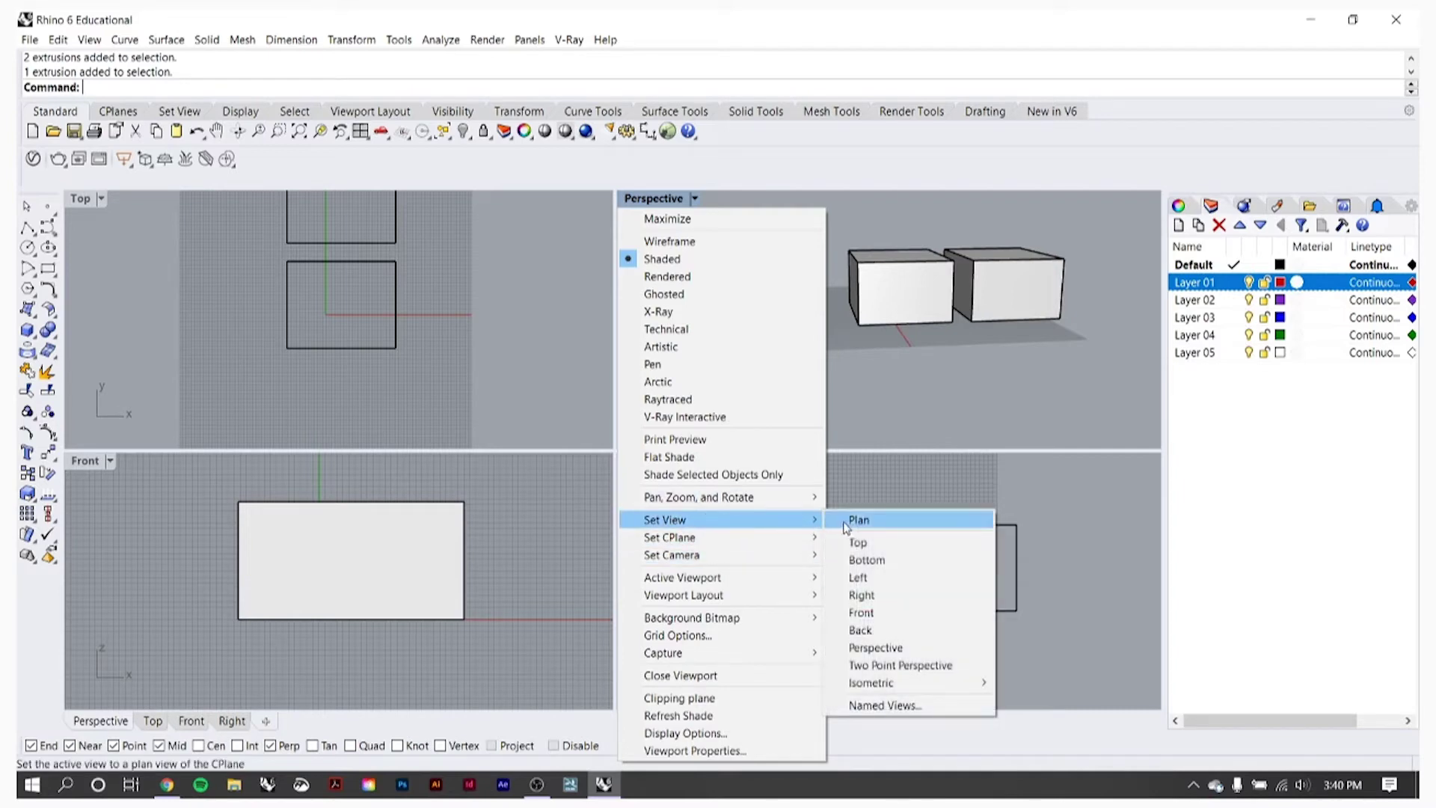
pyautogui.click(861, 596)
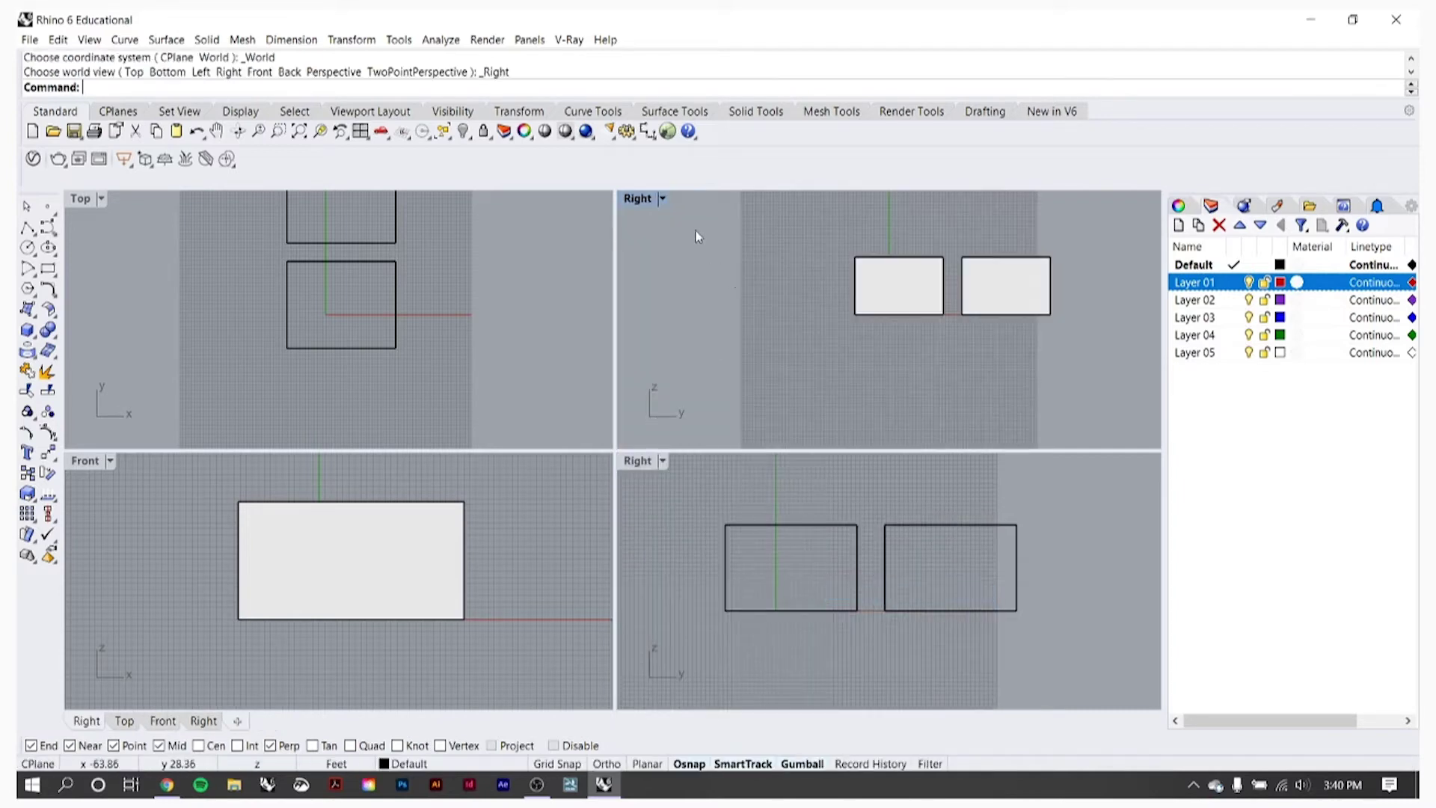
# Step: Set the former Perspective viewport back to the standard Perspective view and orbit around the two boxes
pyautogui.click(661, 199)
pyautogui.moveTo(739, 527)
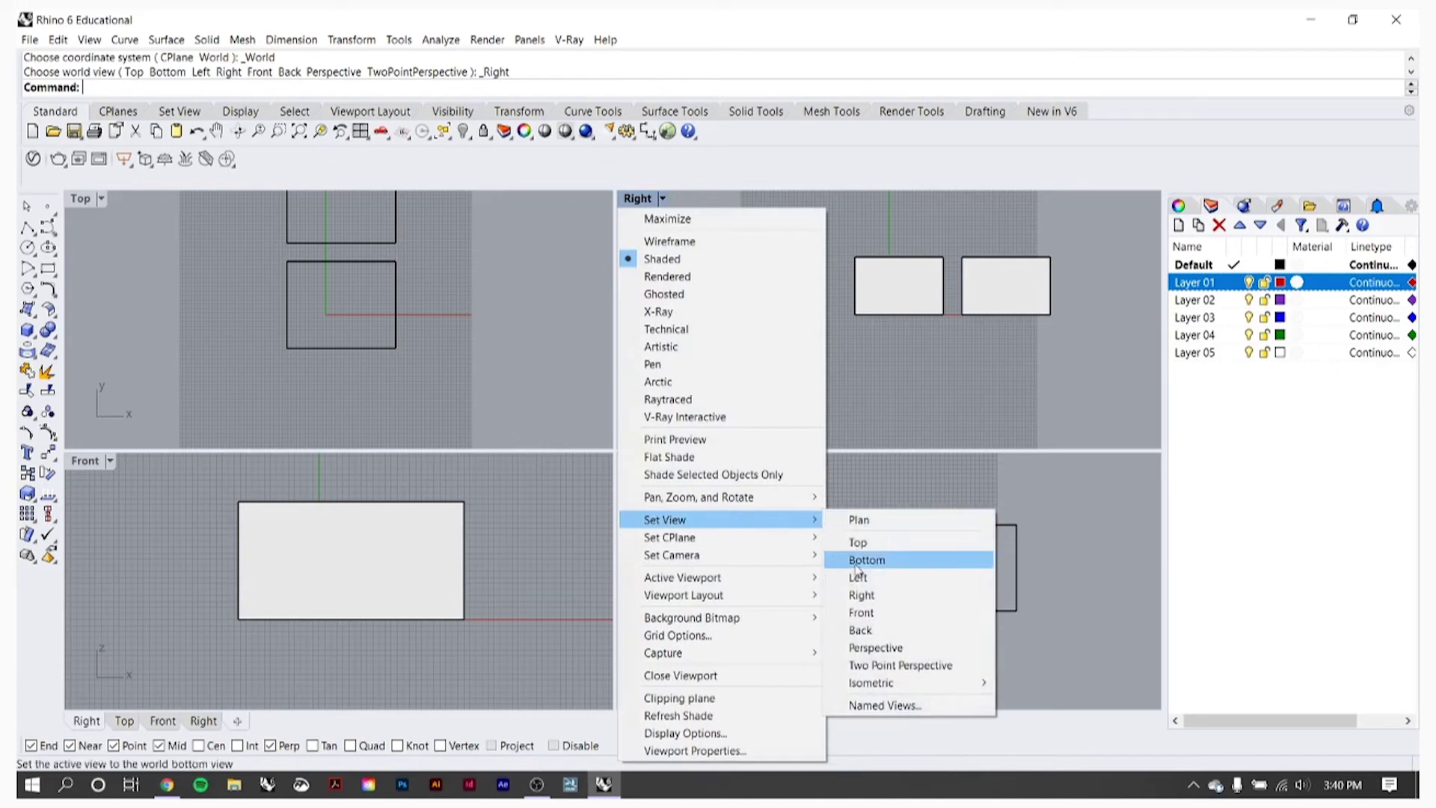
pyautogui.click(889, 648)
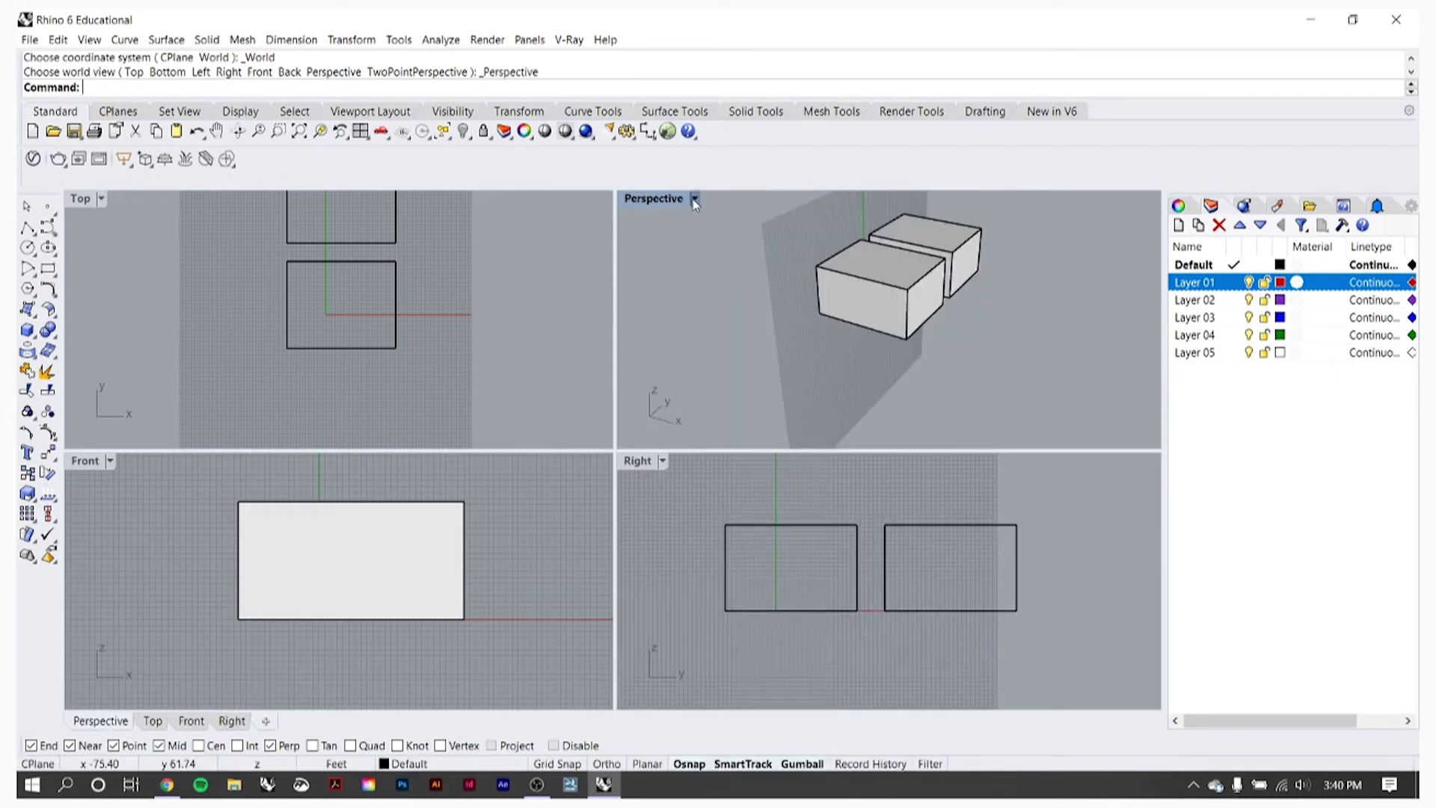
pyautogui.moveTo(881, 339); pyautogui.dragTo(966, 384, button='right')
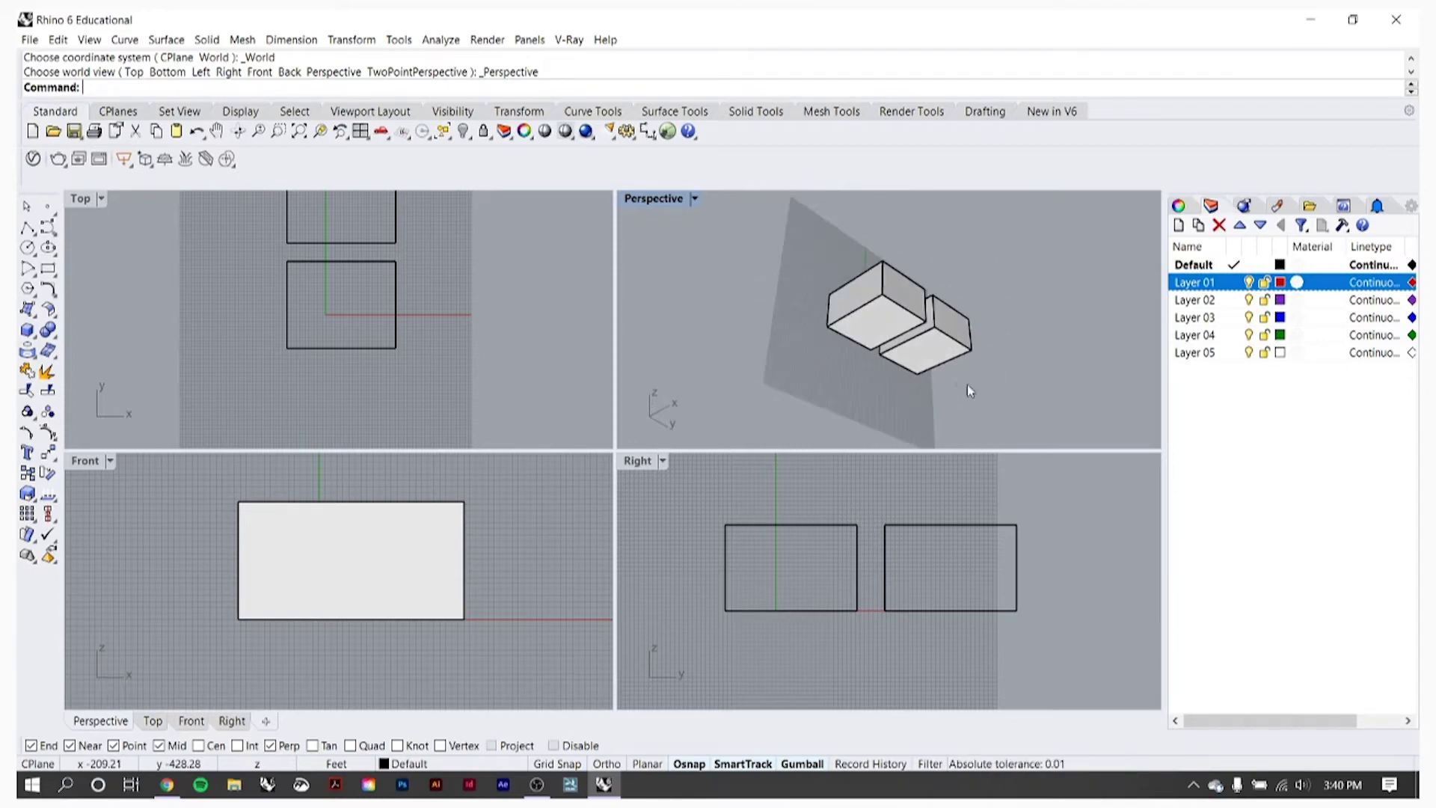
# Step: Preview the Perspective viewport in the Wireframe and Technical display modes and return it to Shaded
pyautogui.click(695, 199)
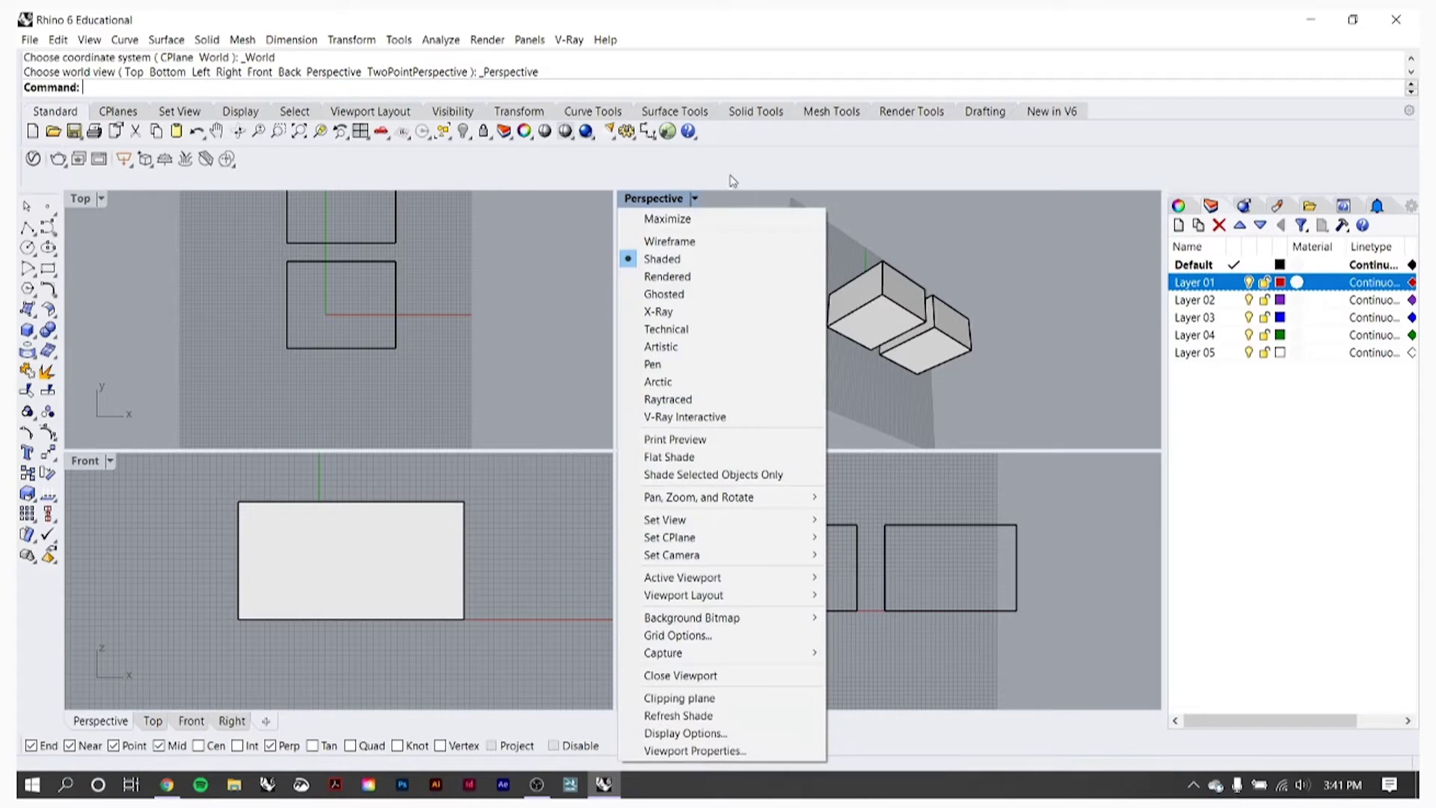
pyautogui.click(682, 242)
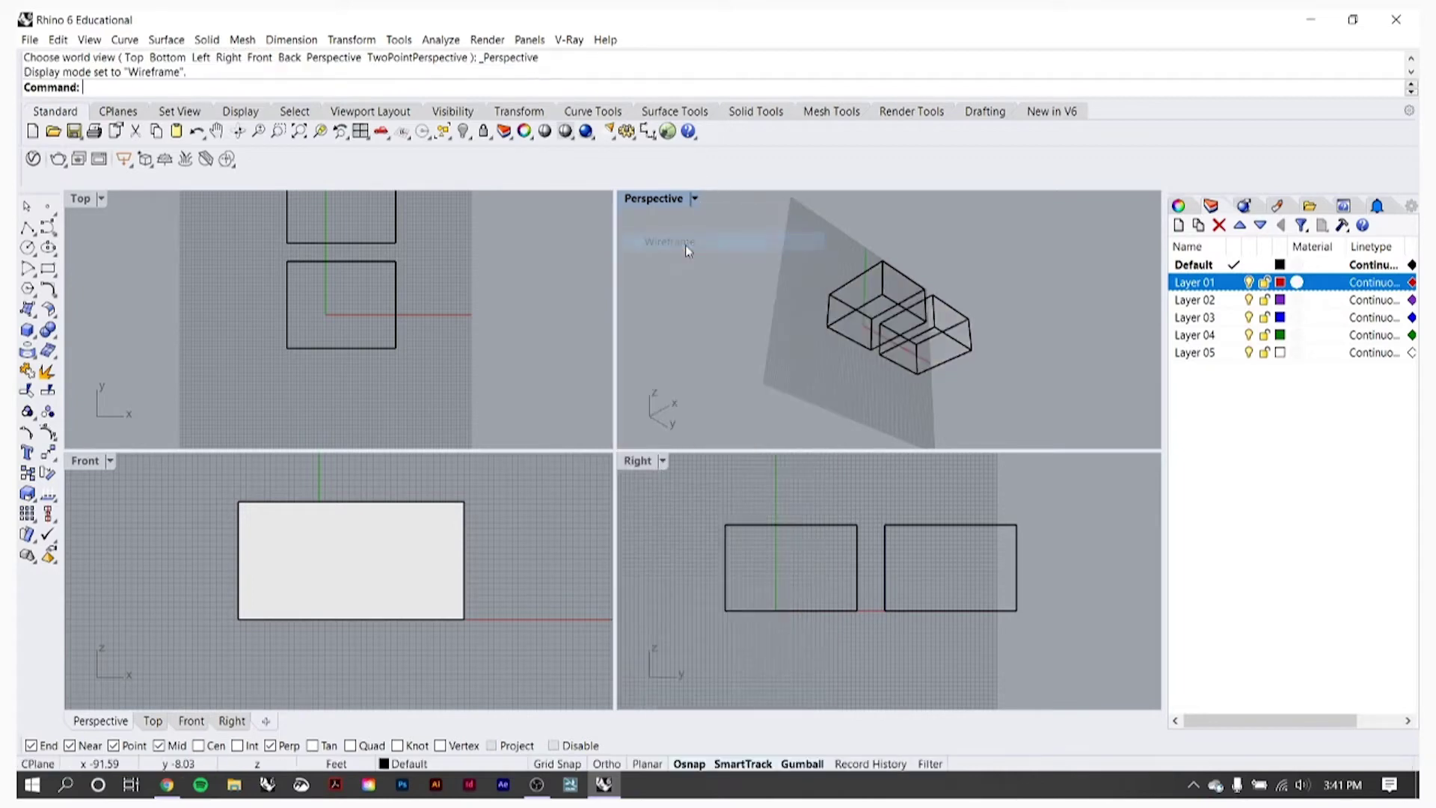
pyautogui.click(695, 200)
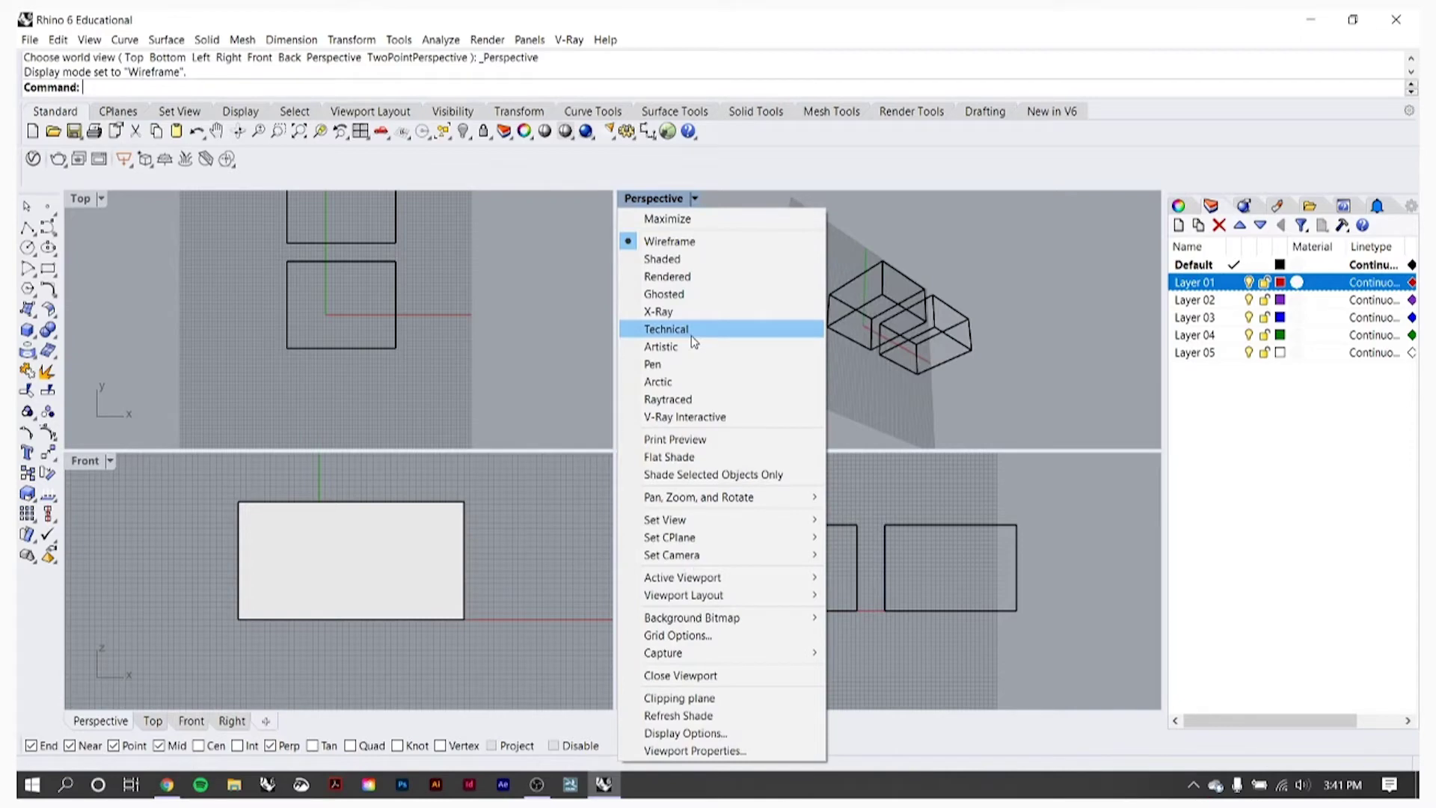
pyautogui.click(691, 329)
pyautogui.click(696, 201)
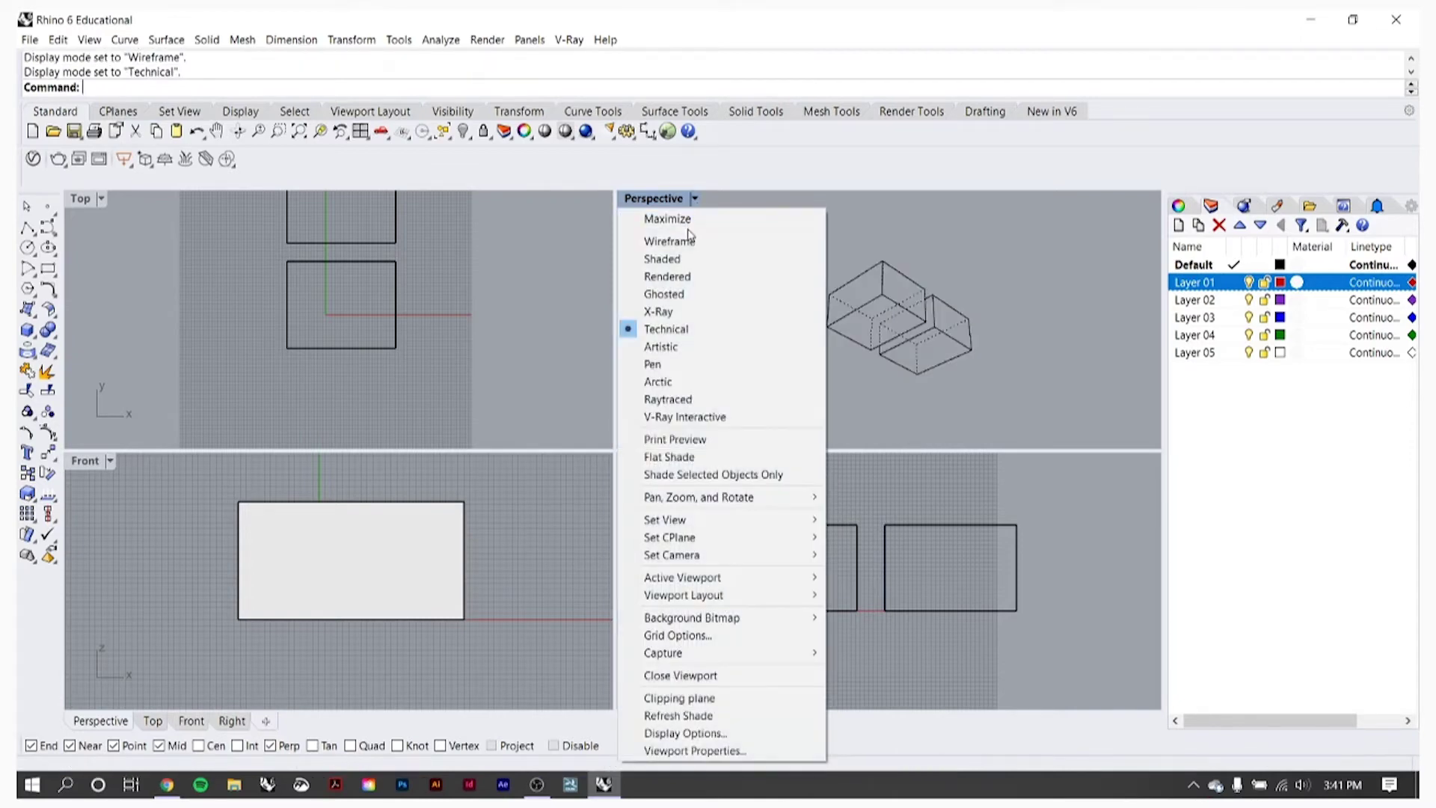
pyautogui.click(684, 261)
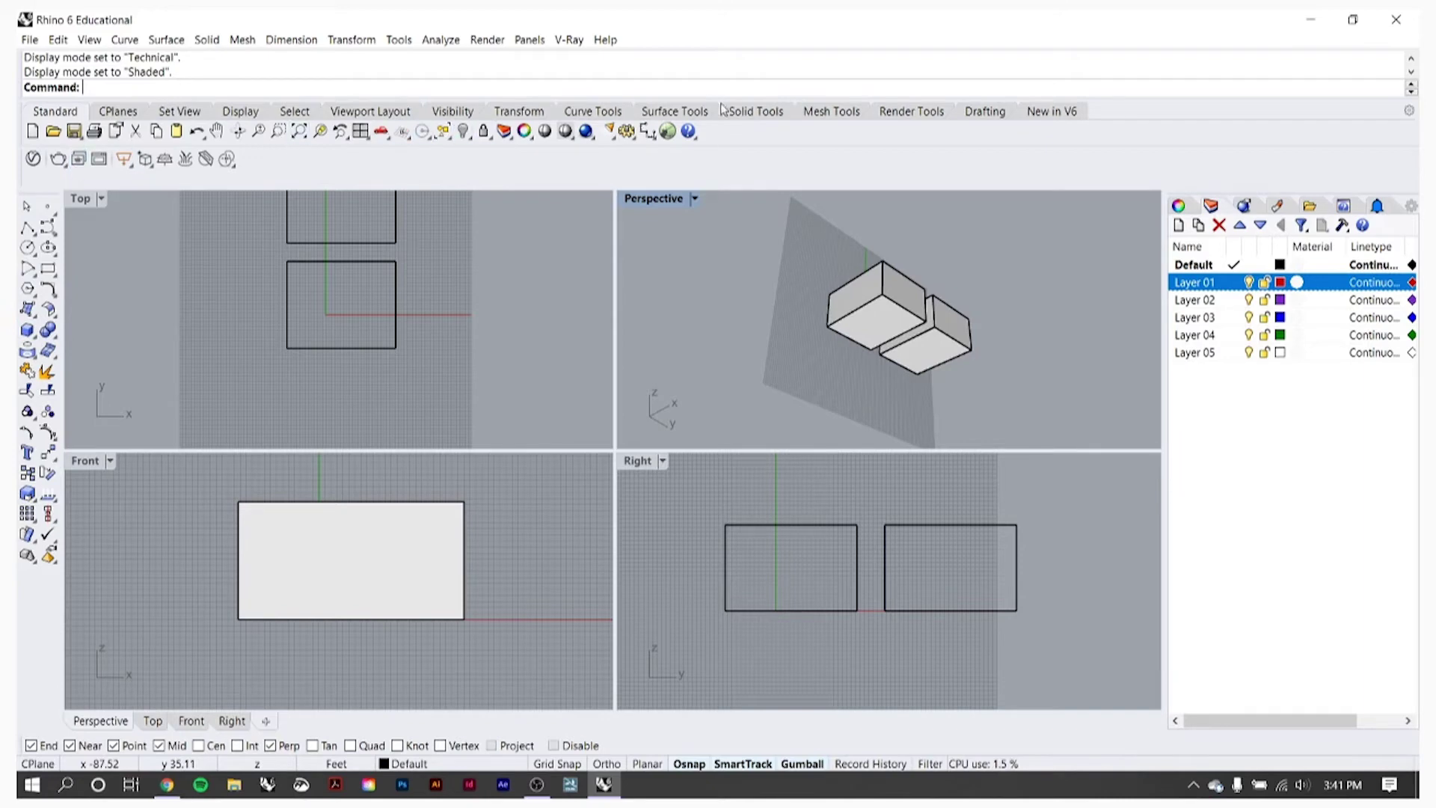
pyautogui.click(518, 112)
pyautogui.click(445, 112)
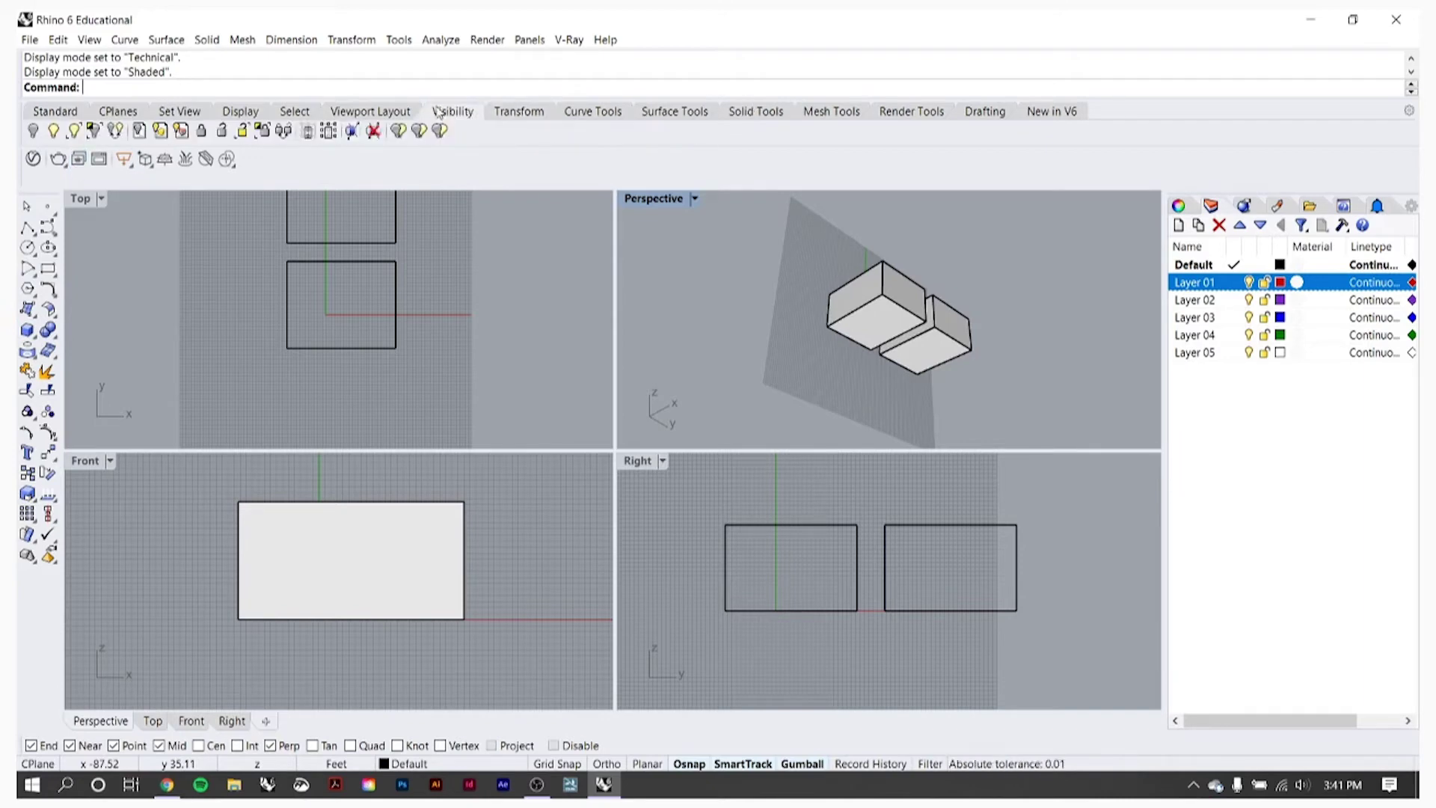
pyautogui.click(378, 112)
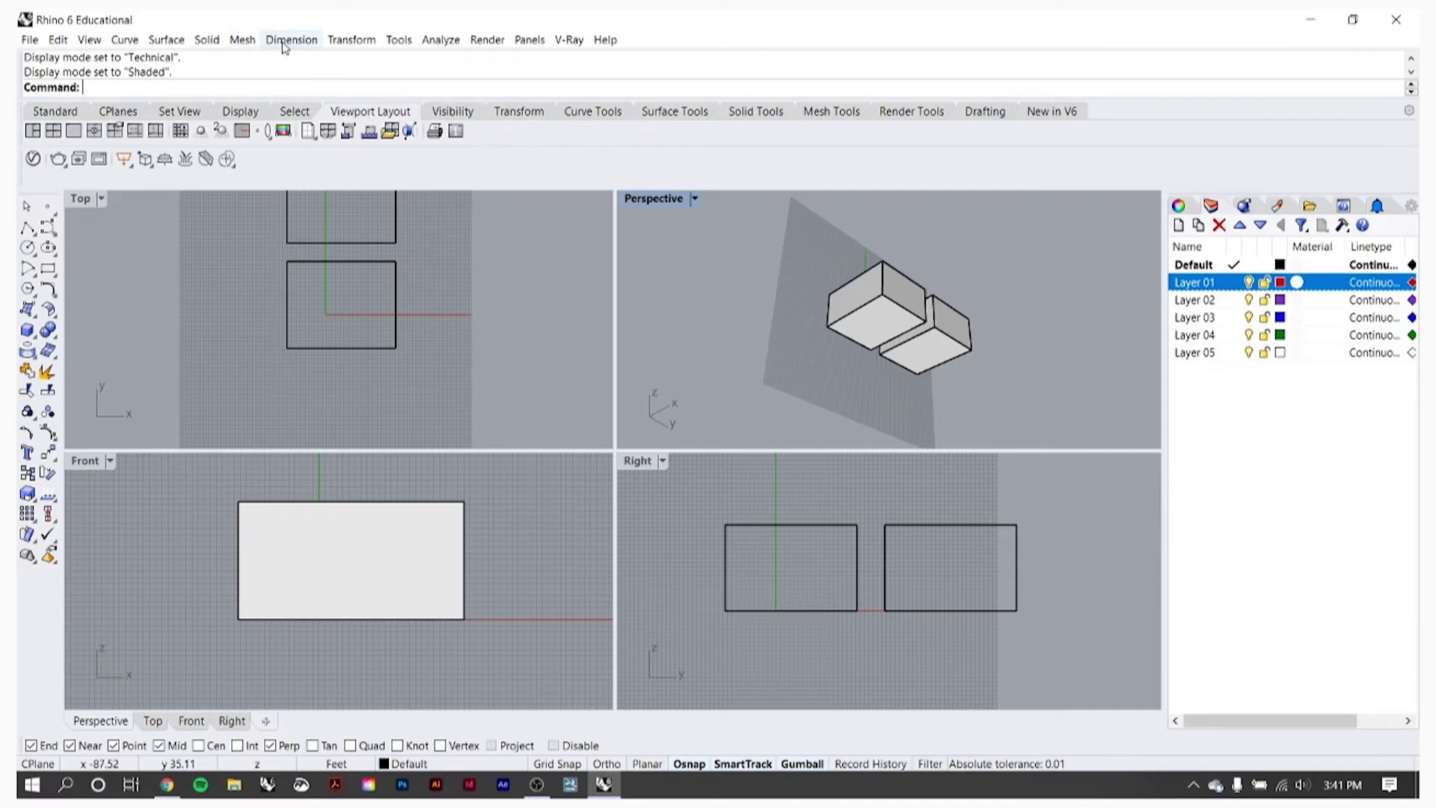
pyautogui.click(207, 38)
pyautogui.moveTo(288, 62)
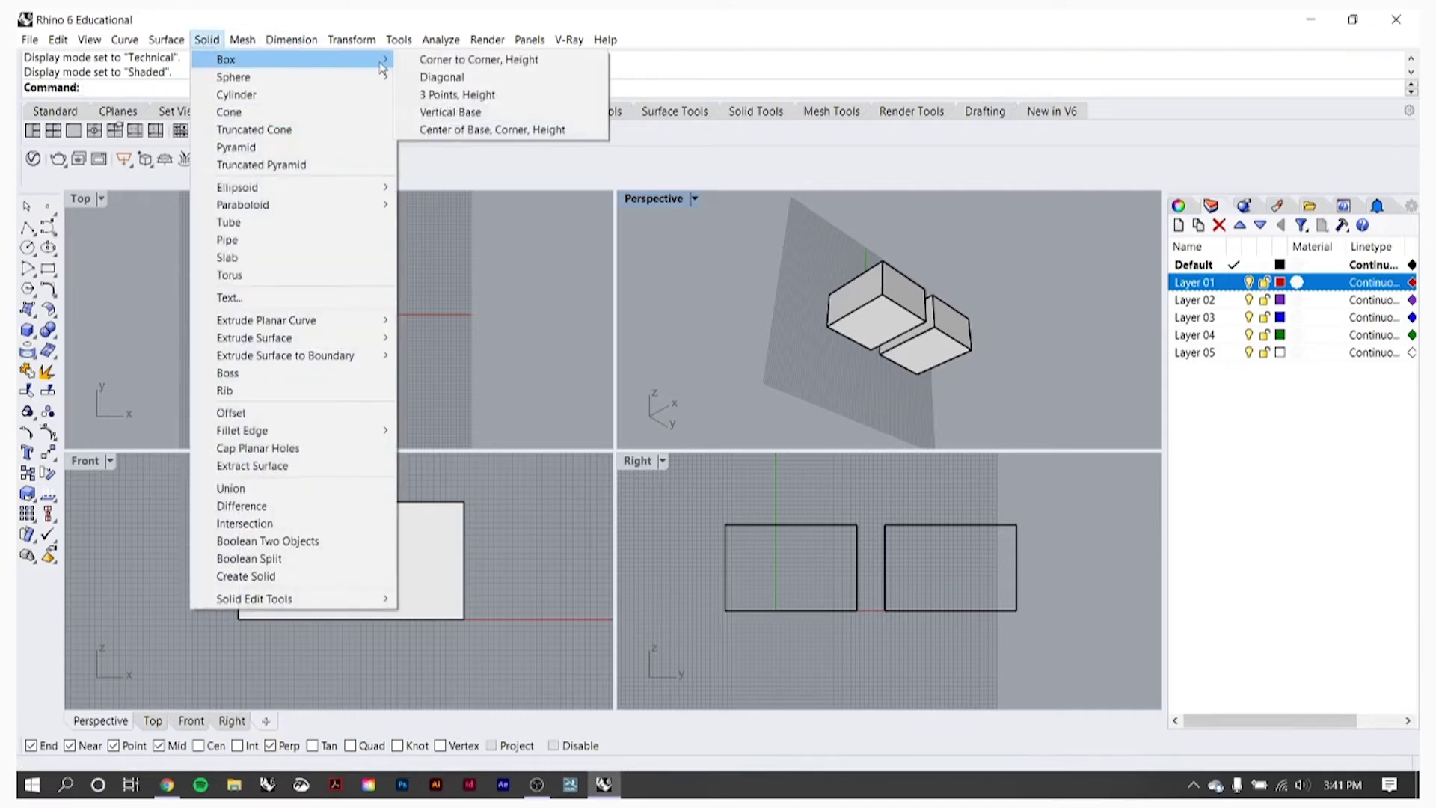
pyautogui.click(456, 60)
pyautogui.click(426, 240)
pyautogui.click(534, 336)
pyautogui.press('Escape')
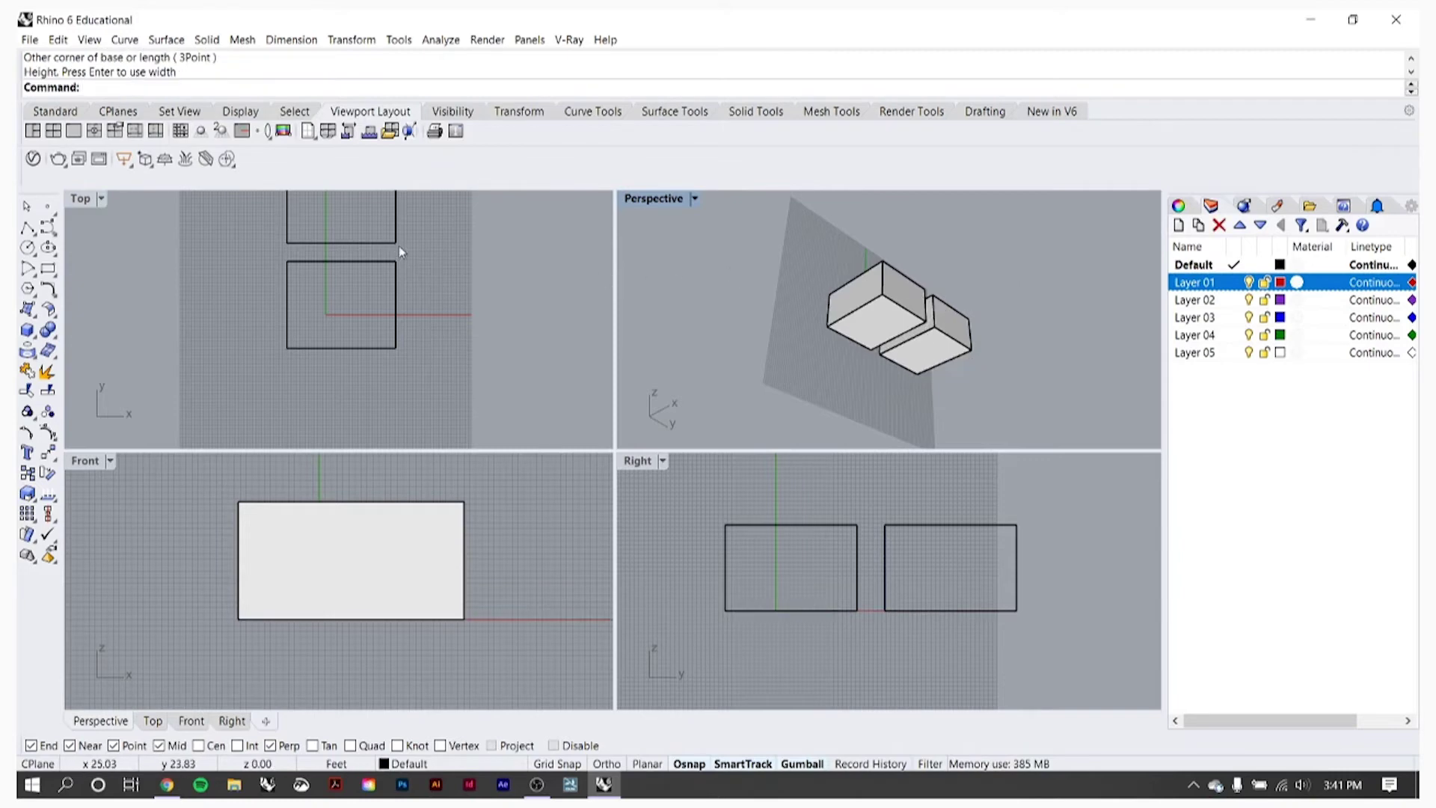
# Step: Turn off object snapping and select the front box in the Front view with the Gumball enabled
pyautogui.scroll(-3, 399, 245)
pyautogui.scroll(2, 415, 253)
pyautogui.scroll(-1, 418, 239)
pyautogui.moveTo(418, 240); pyautogui.dragTo(409, 287, button='right')
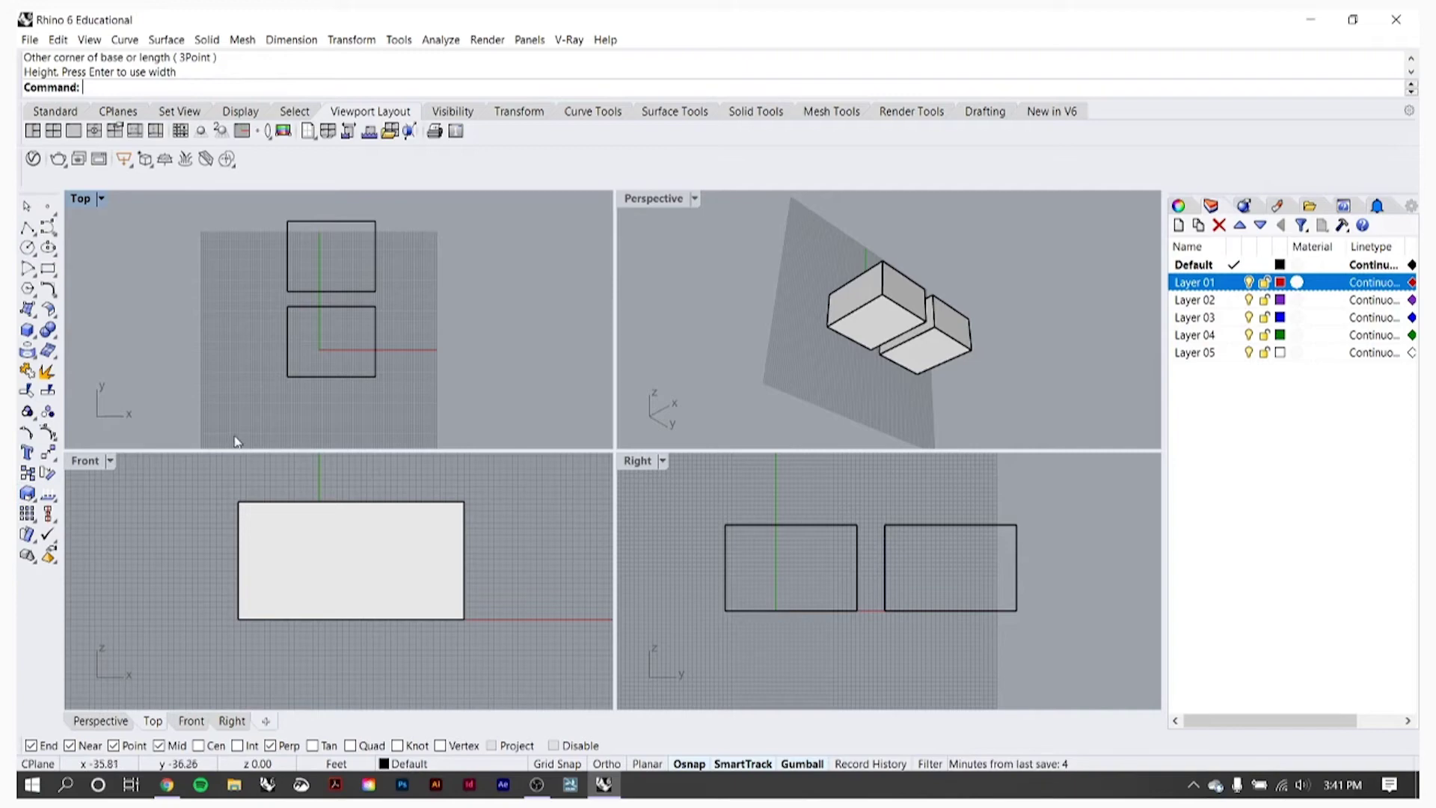
pyautogui.click(697, 767)
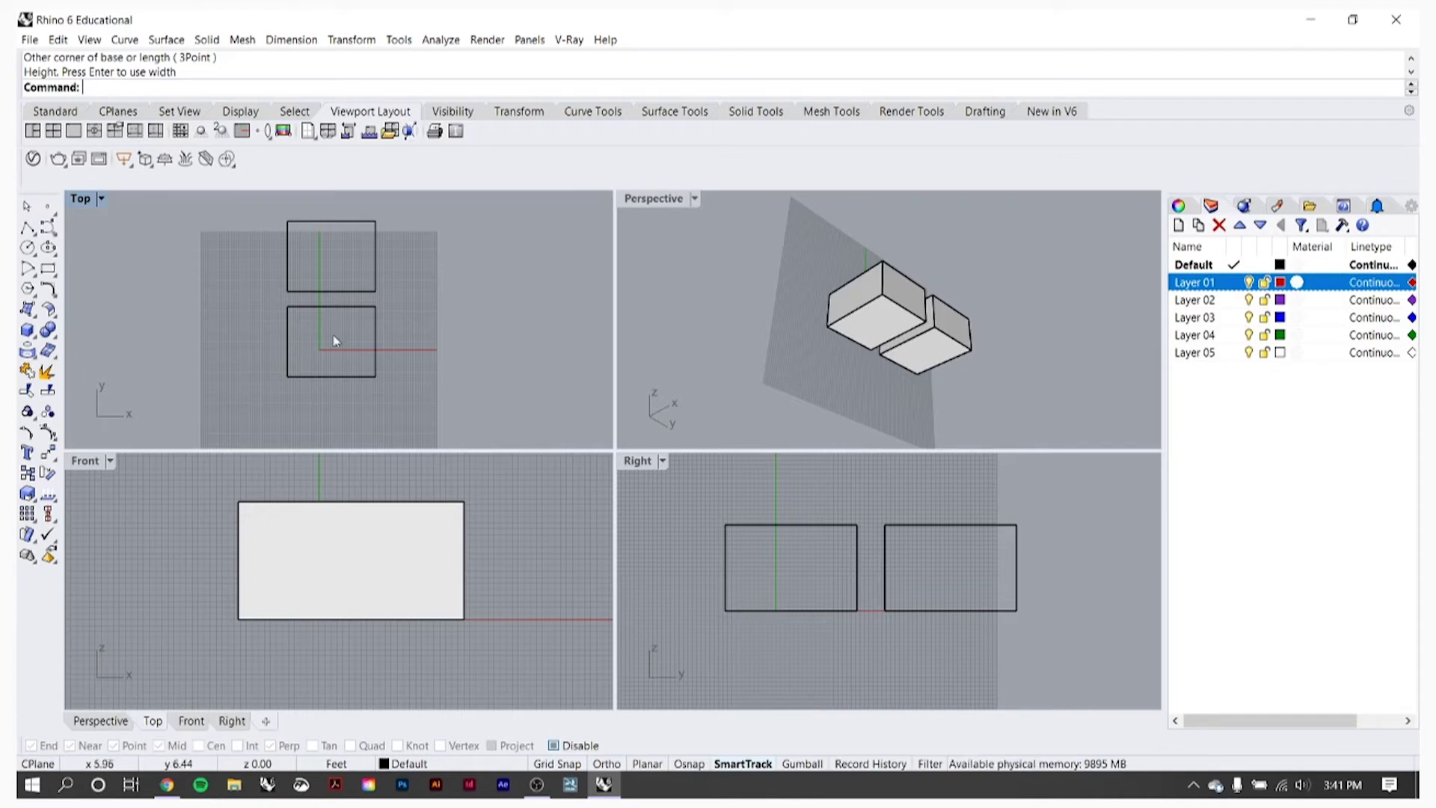
pyautogui.click(388, 551)
pyautogui.click(801, 762)
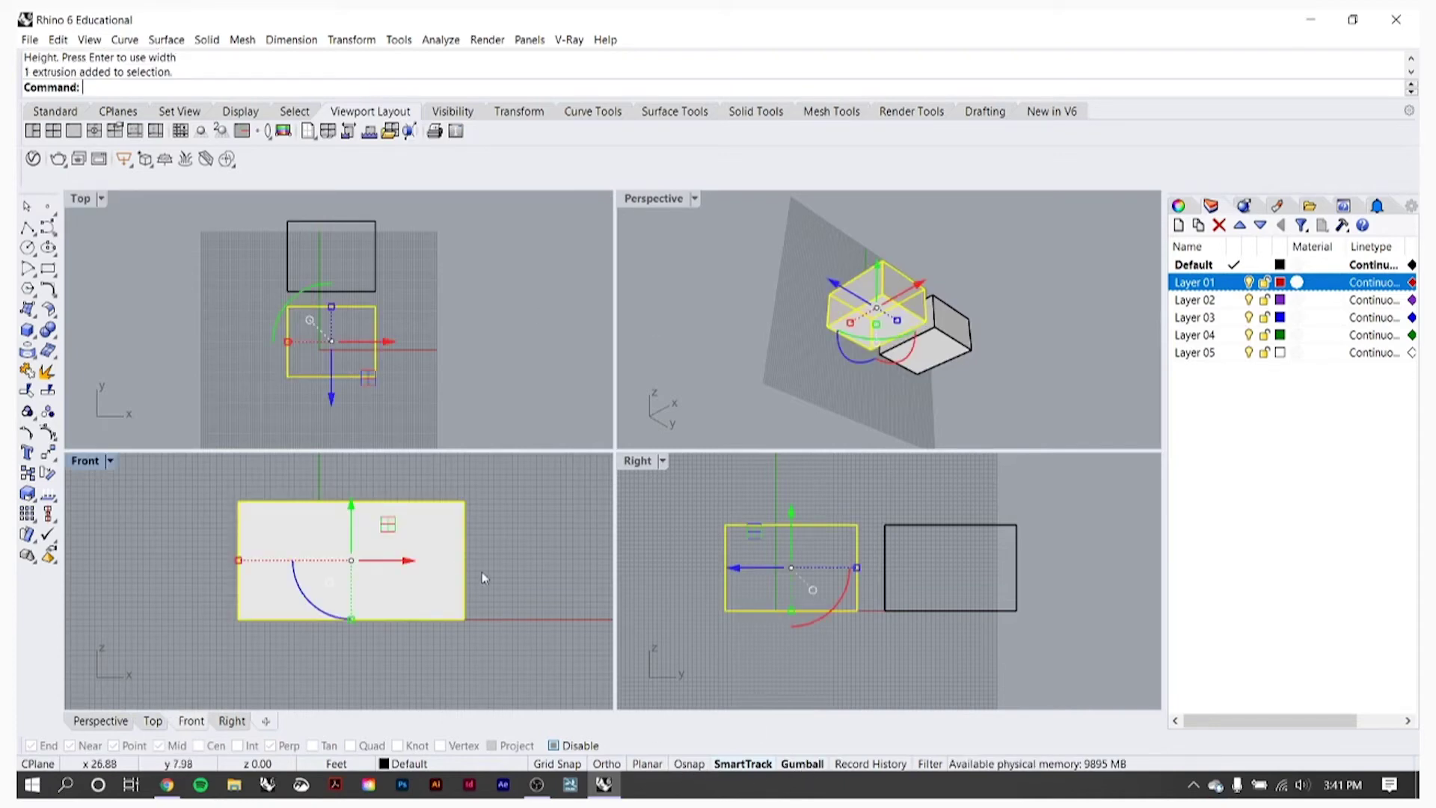
# Step: Move the selected box slightly along X, scale it narrower and flatter with the Gumball, and deselect it
pyautogui.moveTo(412, 559)
pyautogui.mouseDown()
pyautogui.moveTo(524, 561)
pyautogui.moveTo(418, 559)
pyautogui.mouseUp()
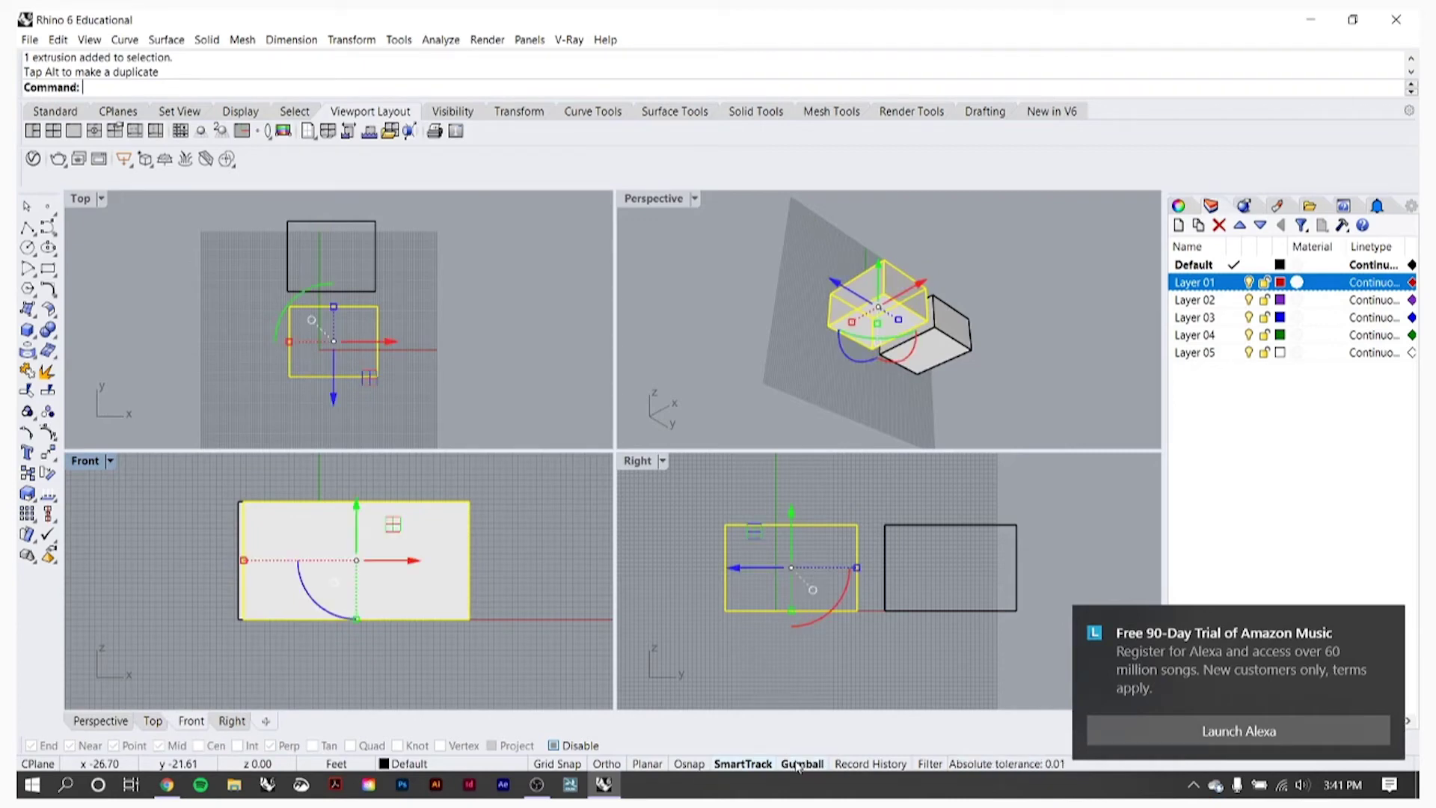
pyautogui.moveTo(396, 527)
pyautogui.mouseDown()
pyautogui.moveTo(426, 548)
pyautogui.moveTo(424, 532)
pyautogui.mouseUp()
pyautogui.moveTo(270, 567); pyautogui.dragTo(474, 566)
pyautogui.moveTo(383, 626); pyautogui.dragTo(383, 583)
pyautogui.click(542, 492)
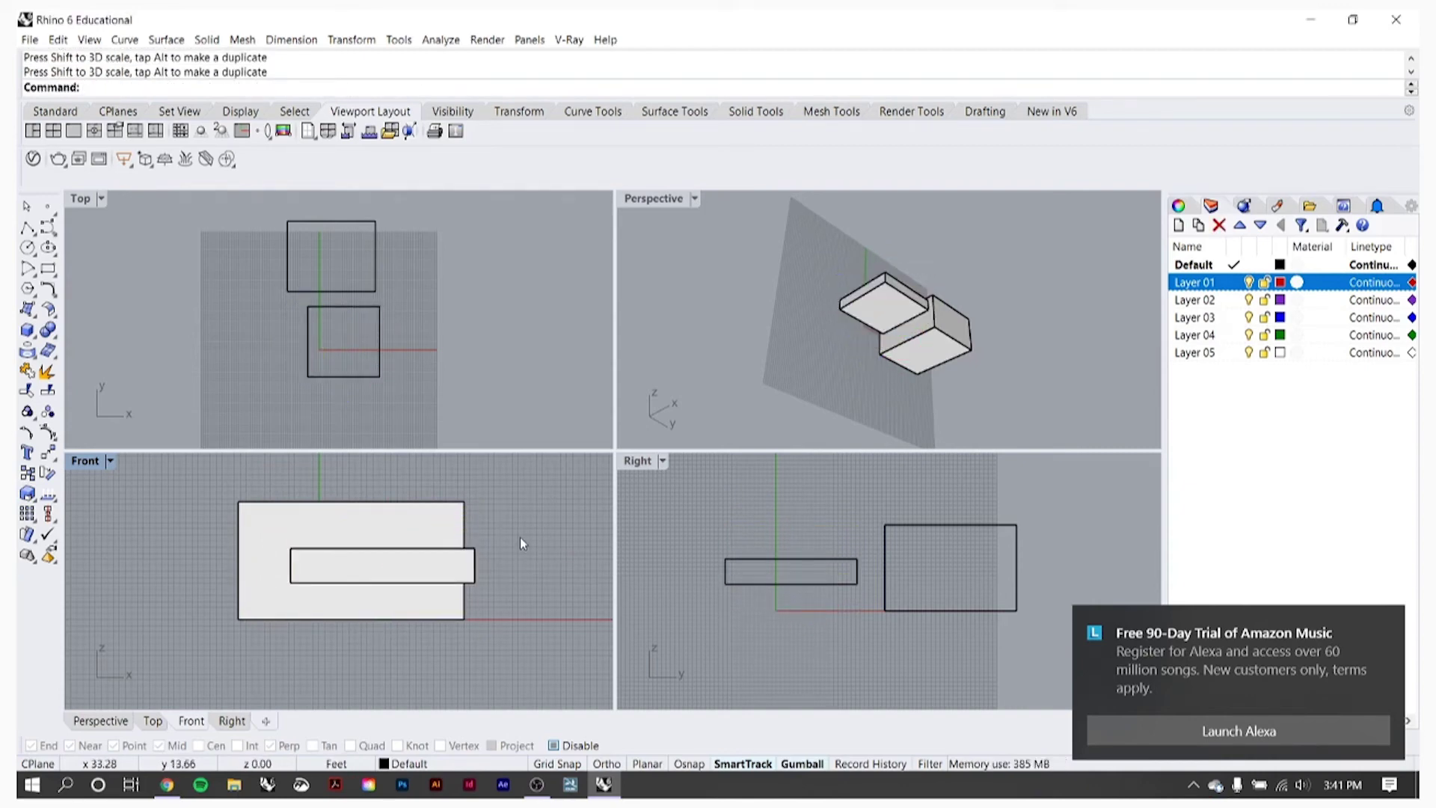
# Step: With object snapping on, draw a test polyline through corners of both boxes in the Front view and delete it
pyautogui.click(689, 763)
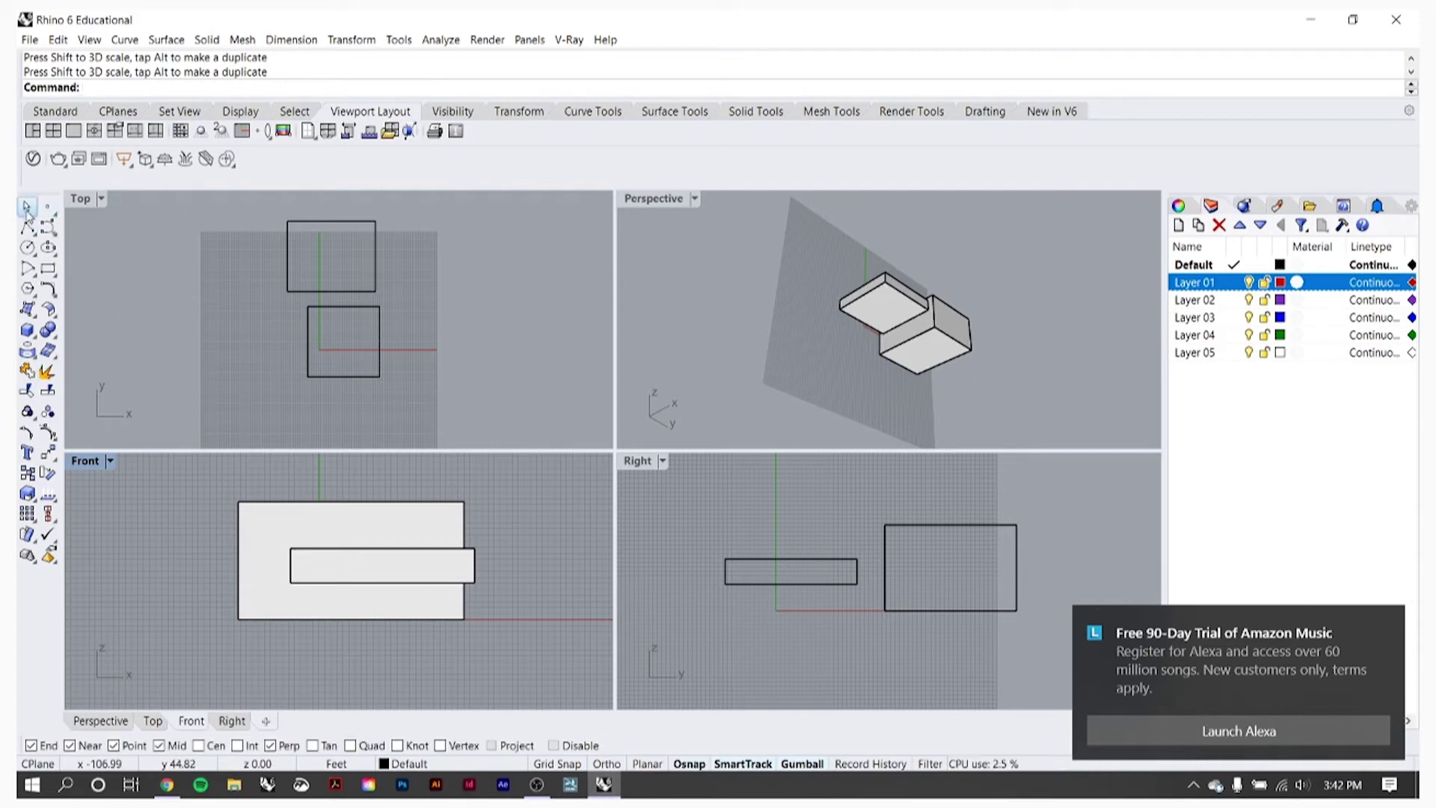
pyautogui.click(28, 227)
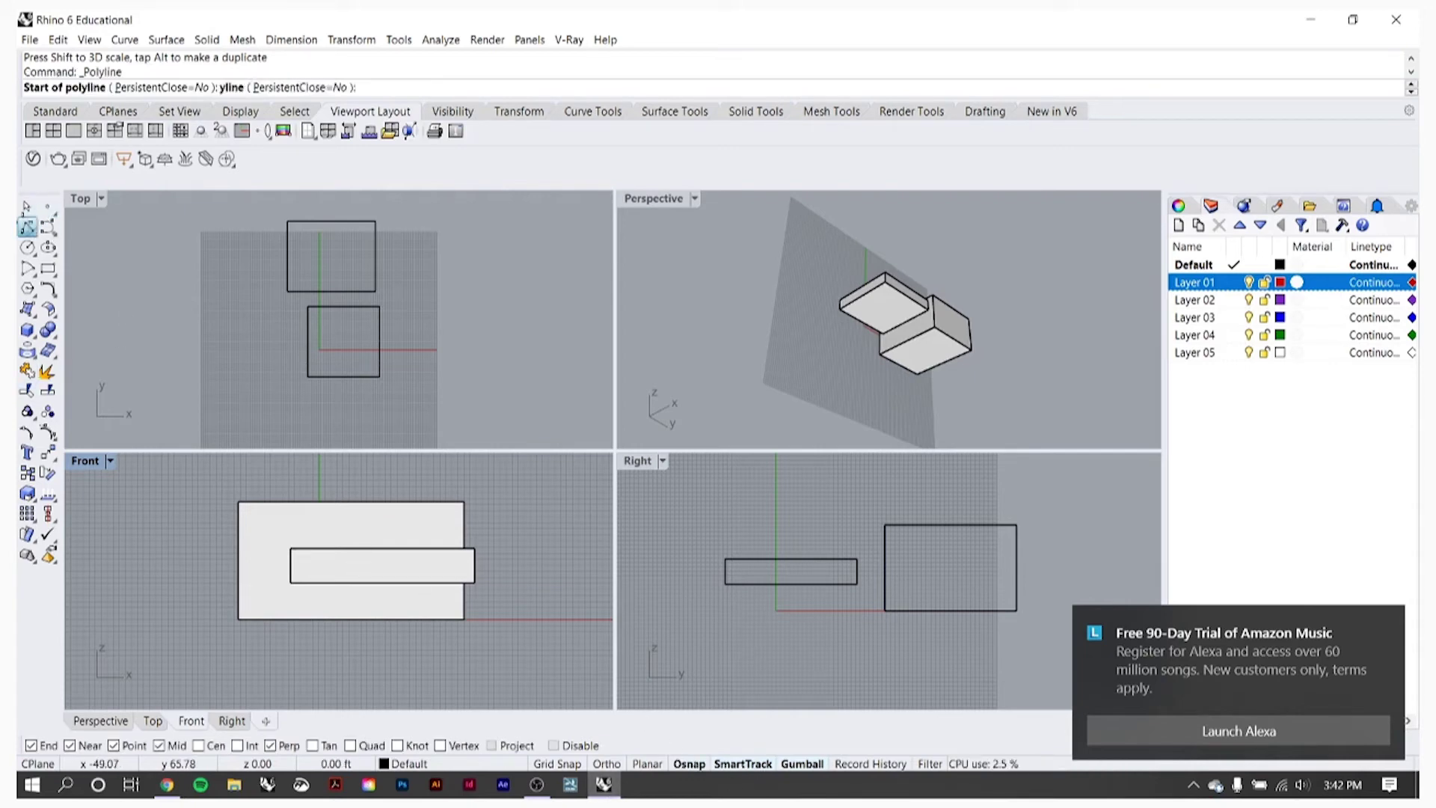
pyautogui.click(290, 548)
pyautogui.click(381, 476)
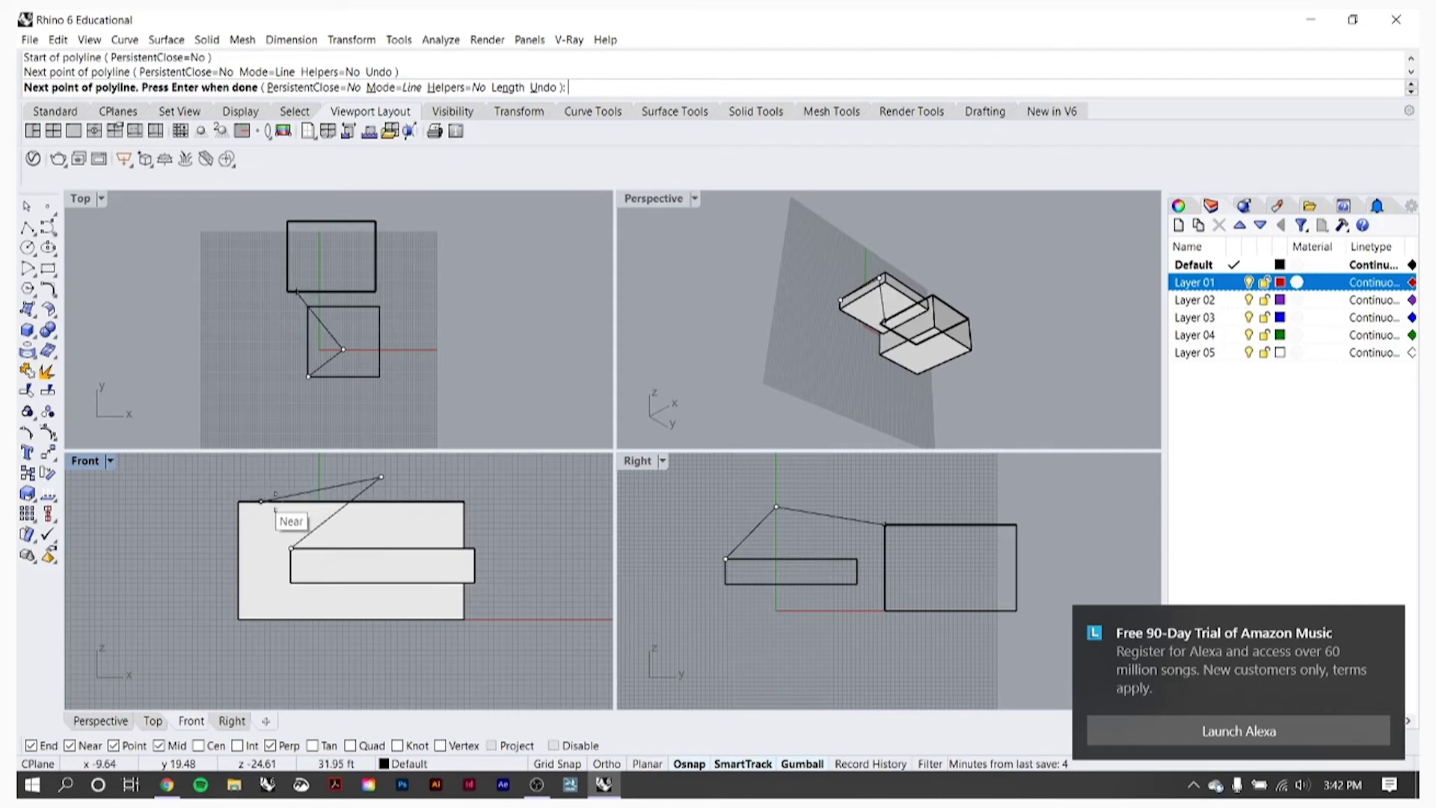
pyautogui.click(463, 501)
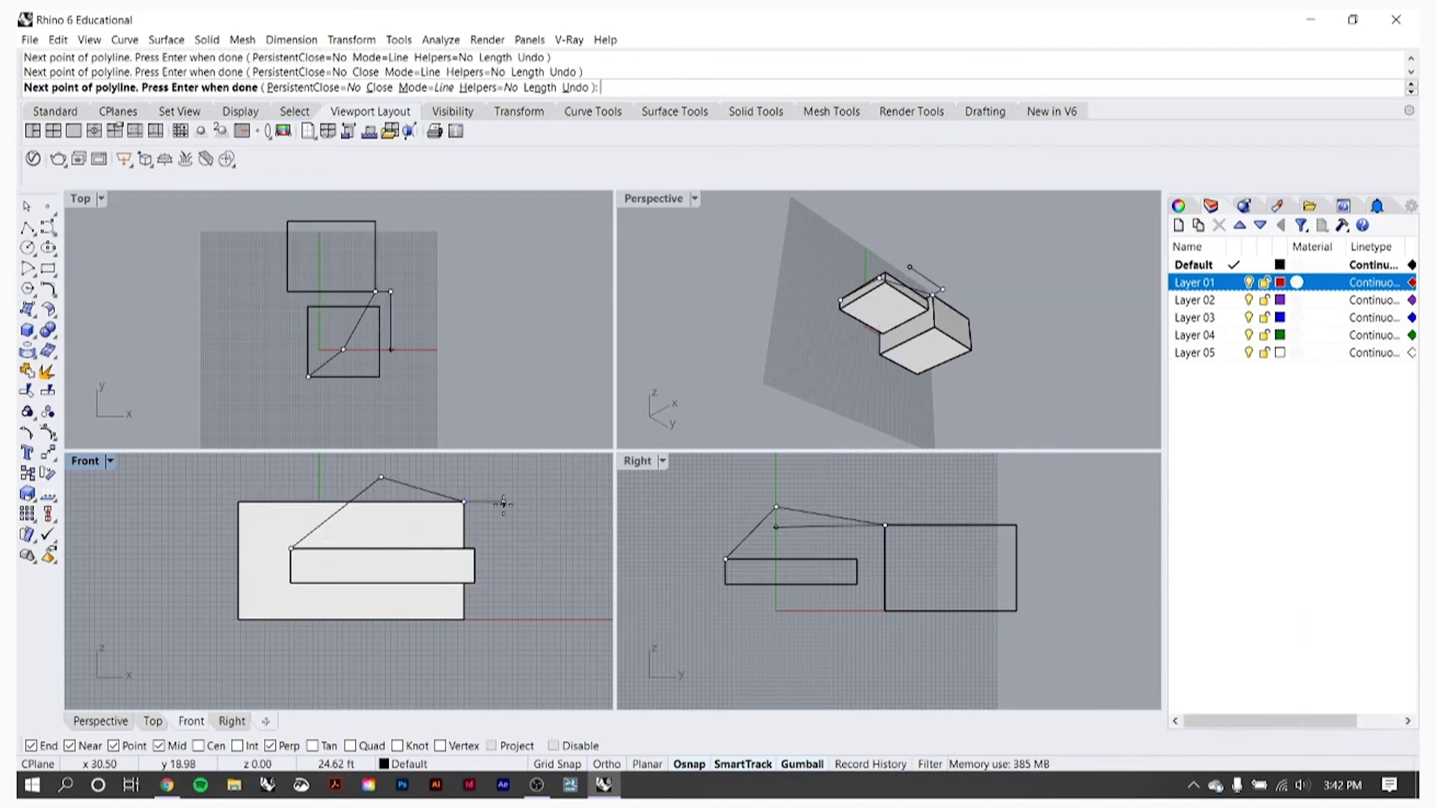
pyautogui.press('Return')
pyautogui.click(503, 501)
pyautogui.press('Delete')
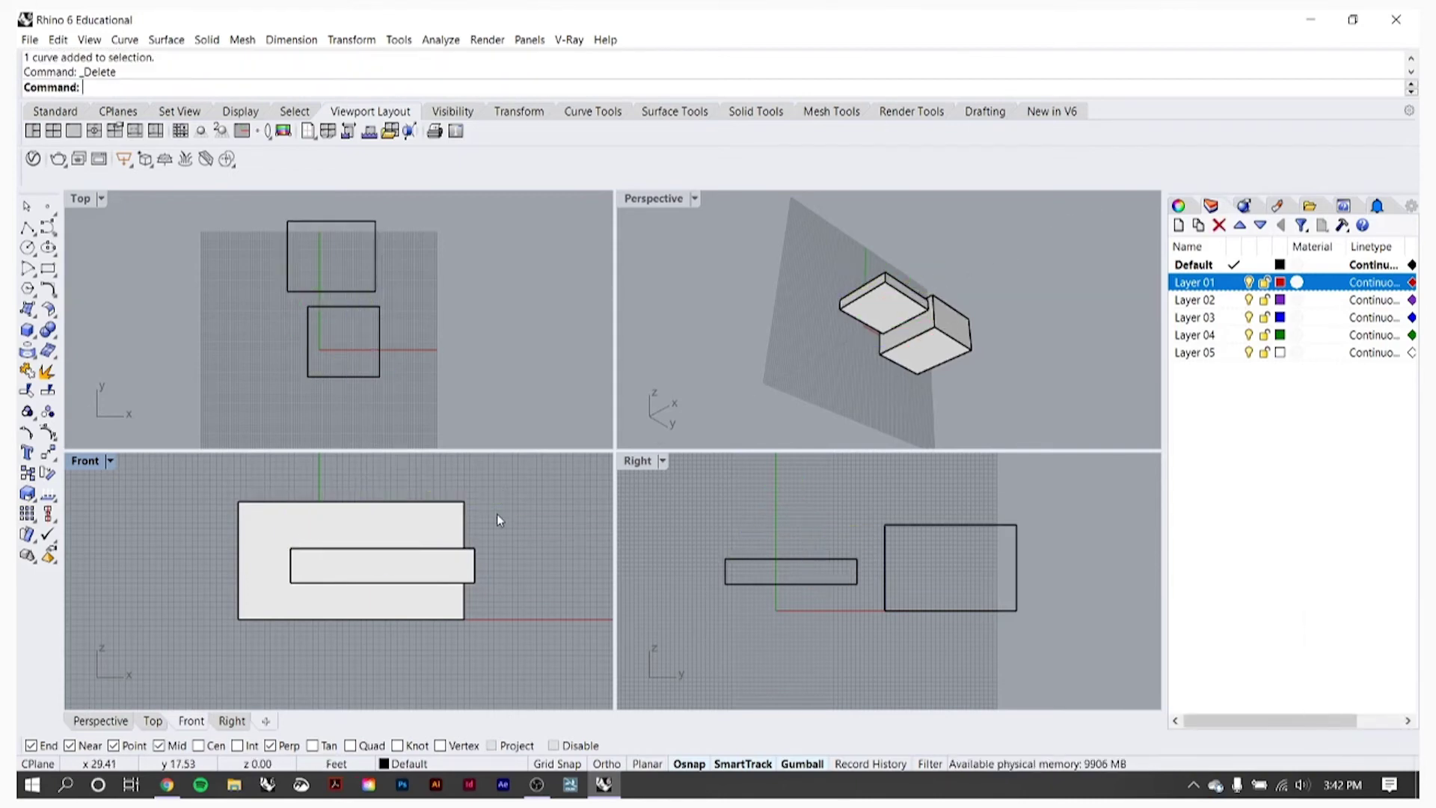
# Step: With object snapping off, draw a two-point polyline near the larger box's upper edge in the Front view and undo it
pyautogui.press('alt')
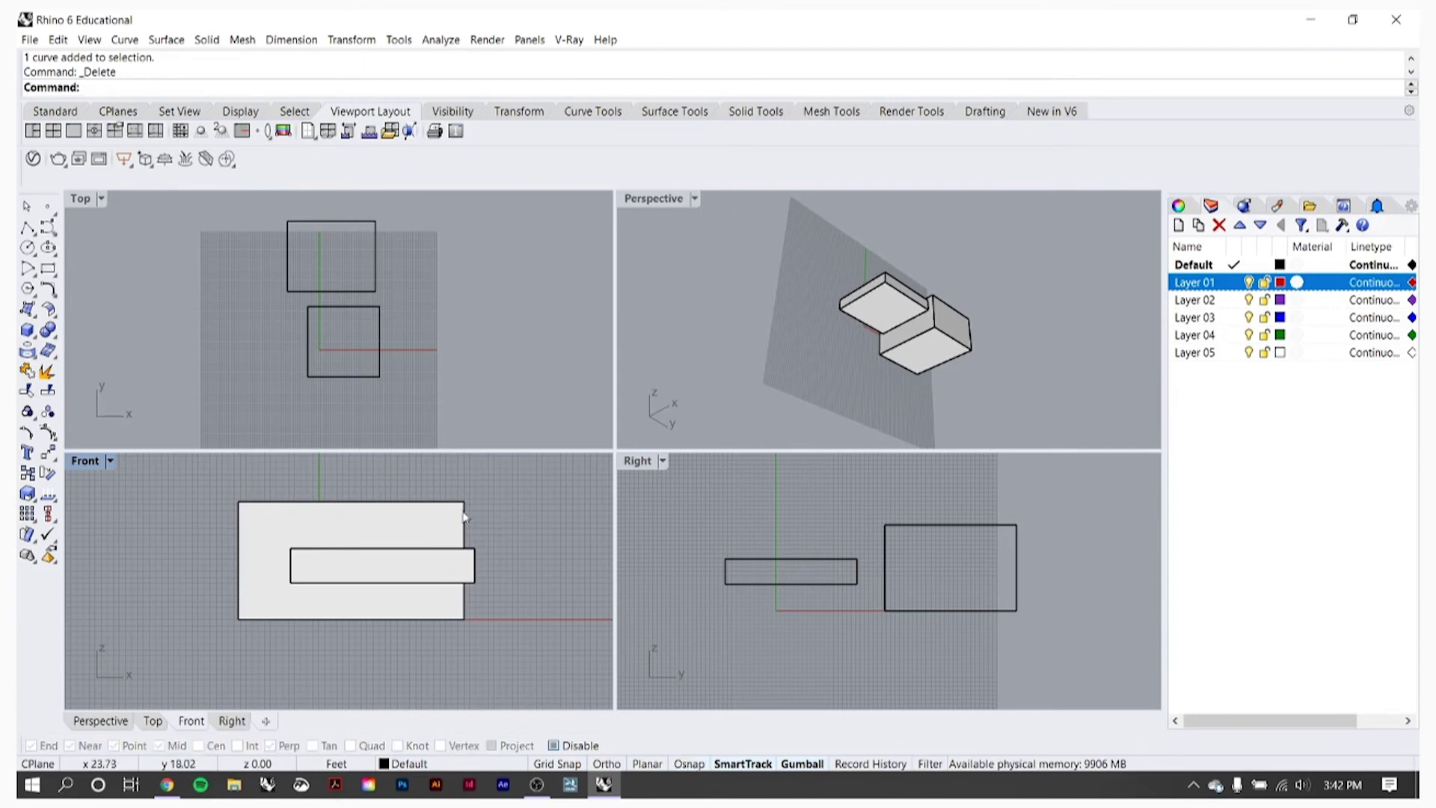
pyautogui.click(463, 519)
pyautogui.press('Escape')
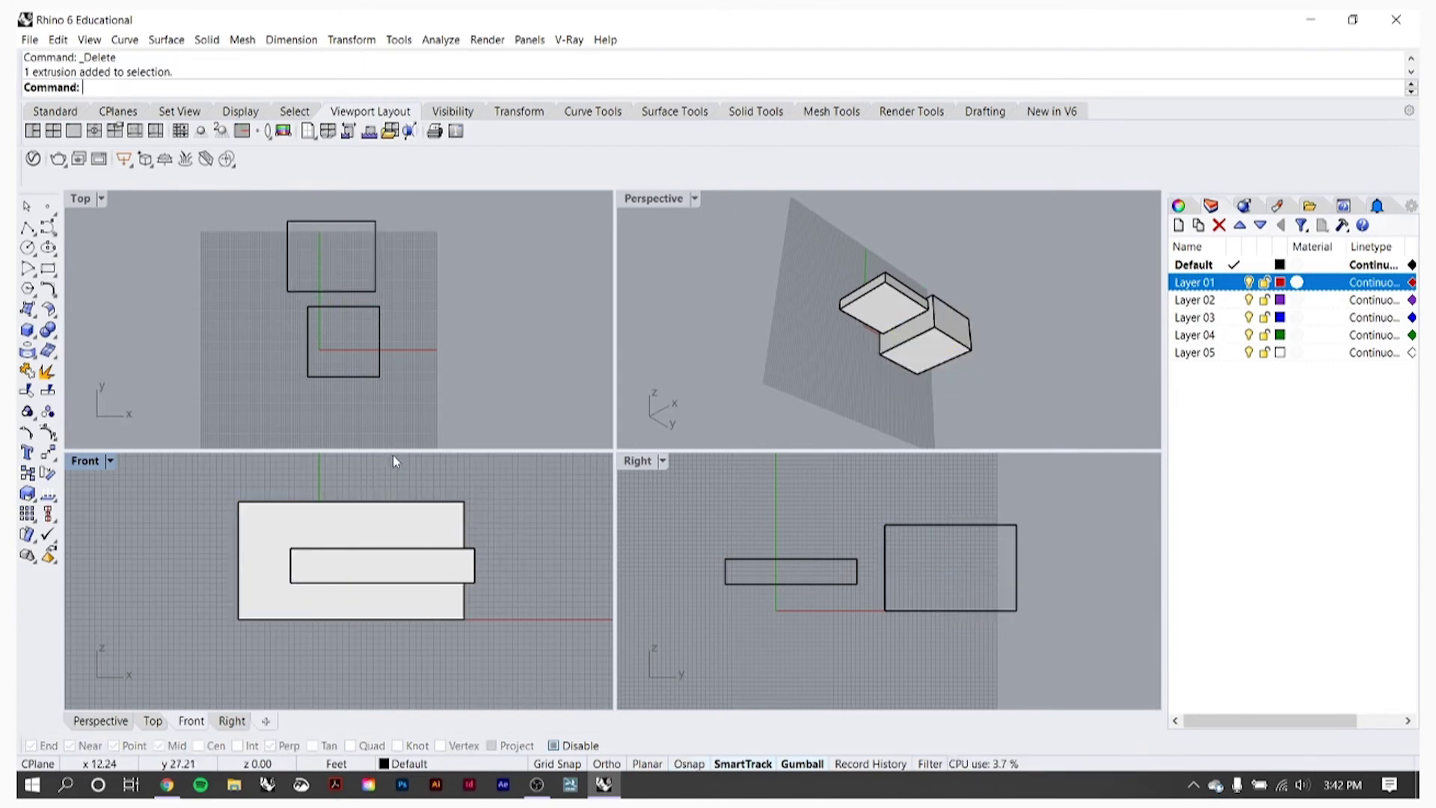
pyautogui.click(27, 226)
pyautogui.click(420, 506)
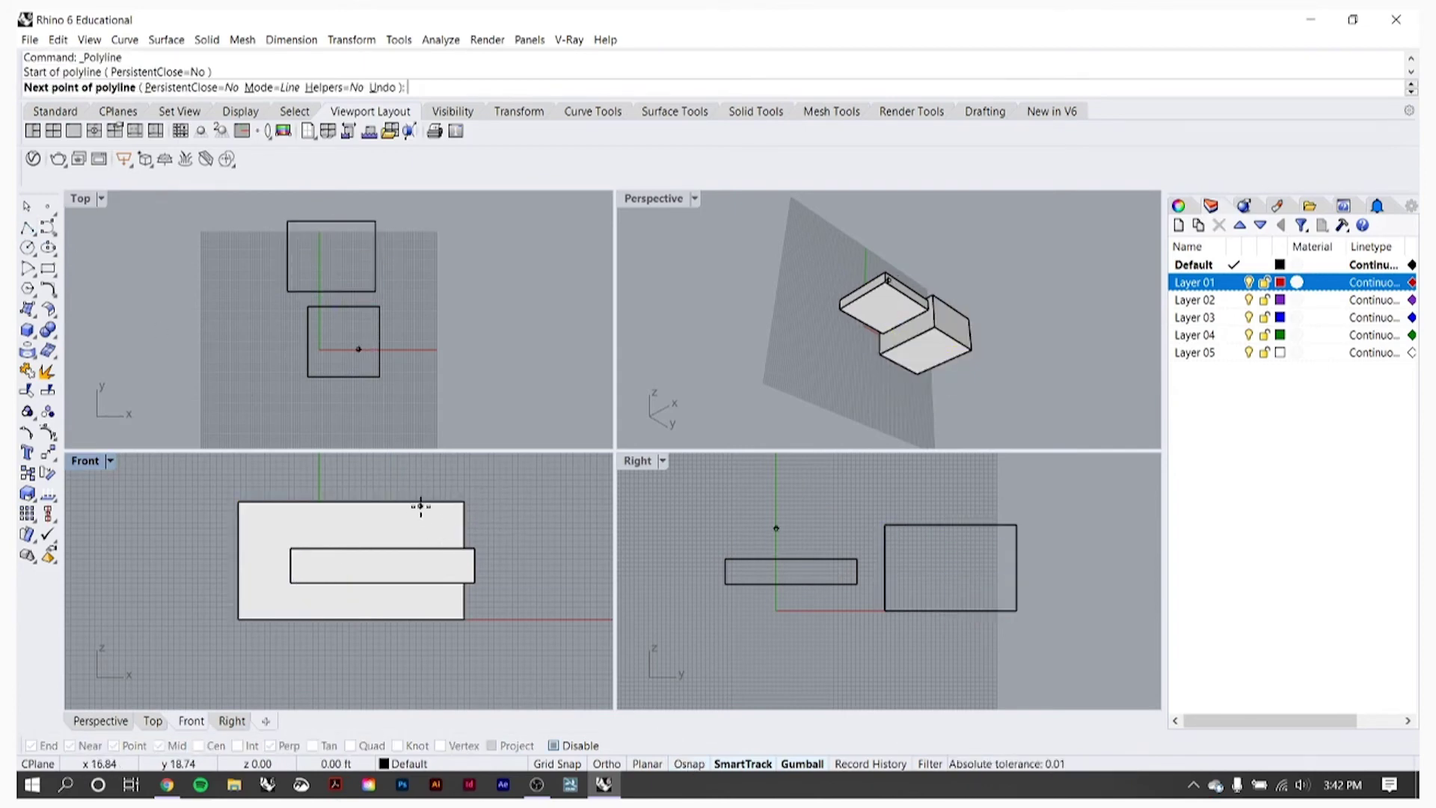
pyautogui.click(363, 487)
pyautogui.press('Return')
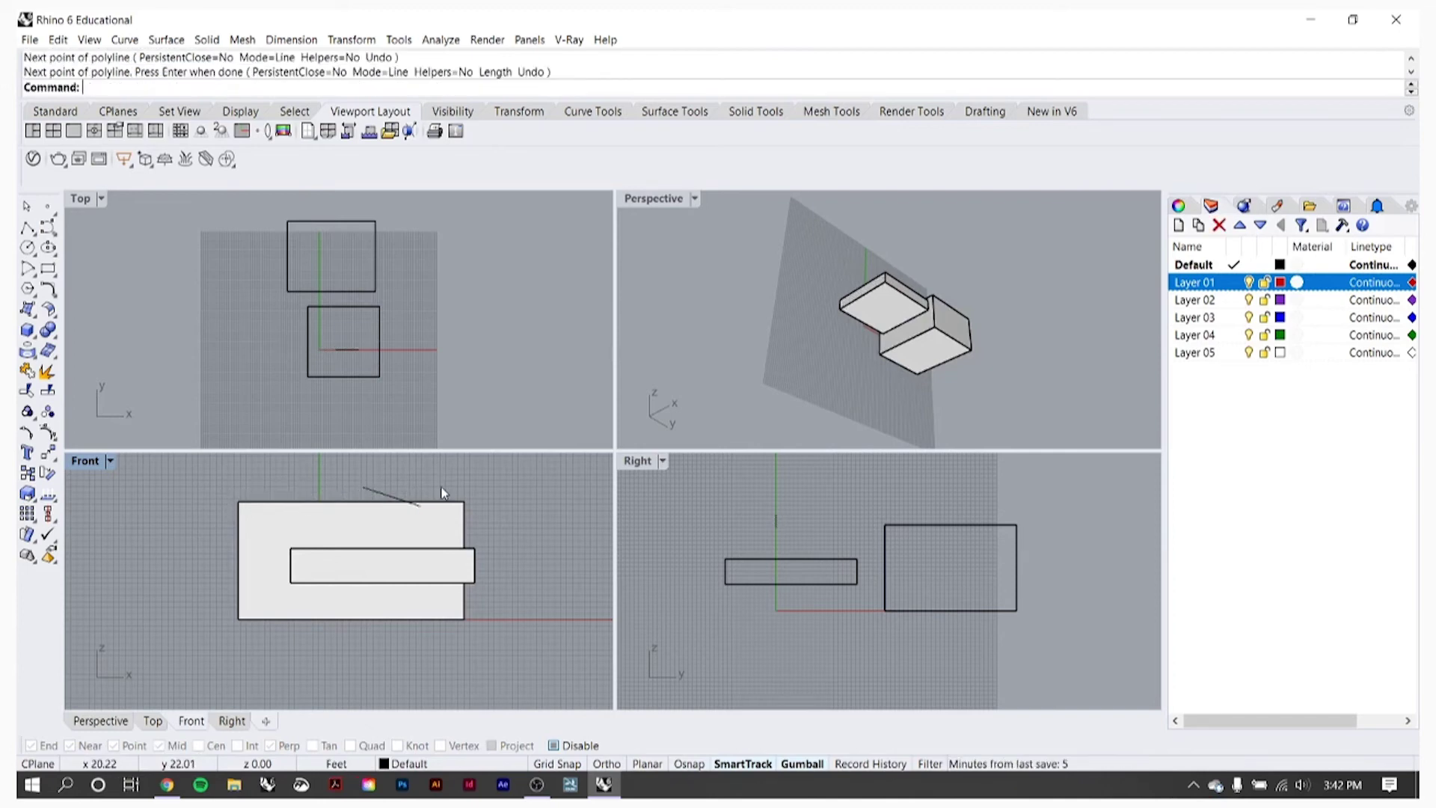
pyautogui.hotkey('ctrl', 'z')
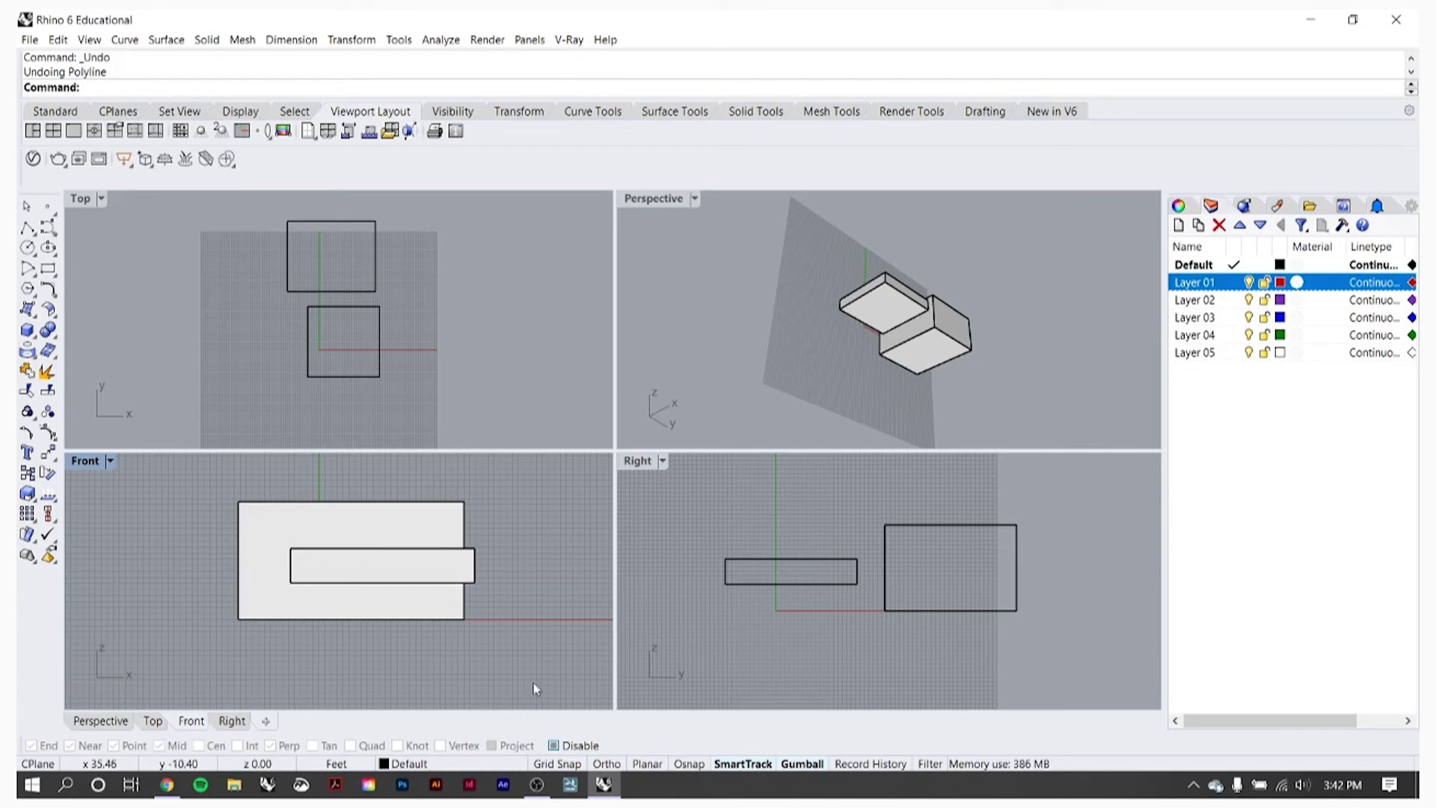
# Step: Turn object snapping back on and disable the Perp, Mid, Point, Near and End snaps
pyautogui.click(683, 768)
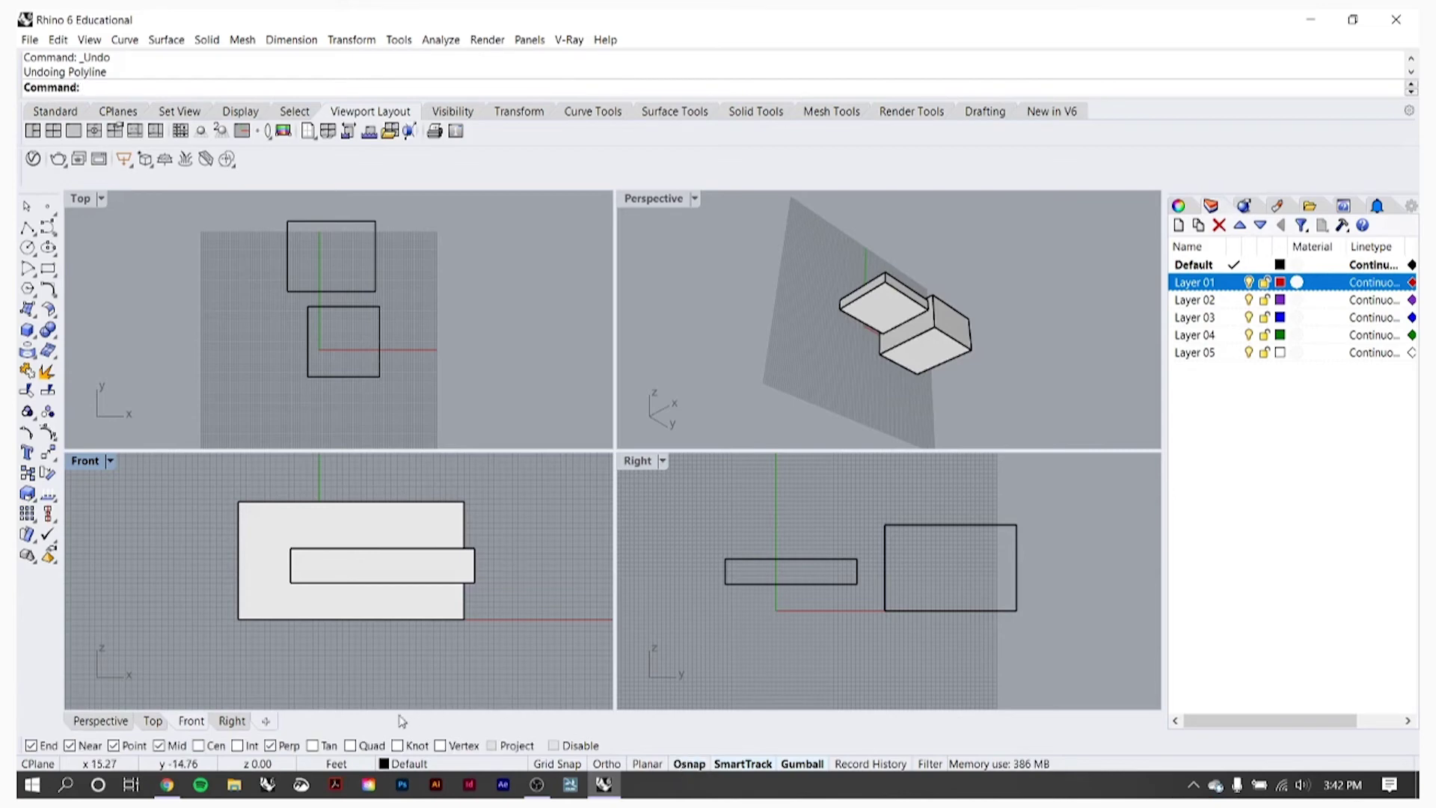
pyautogui.click(270, 748)
pyautogui.click(159, 745)
pyautogui.click(113, 745)
pyautogui.click(70, 745)
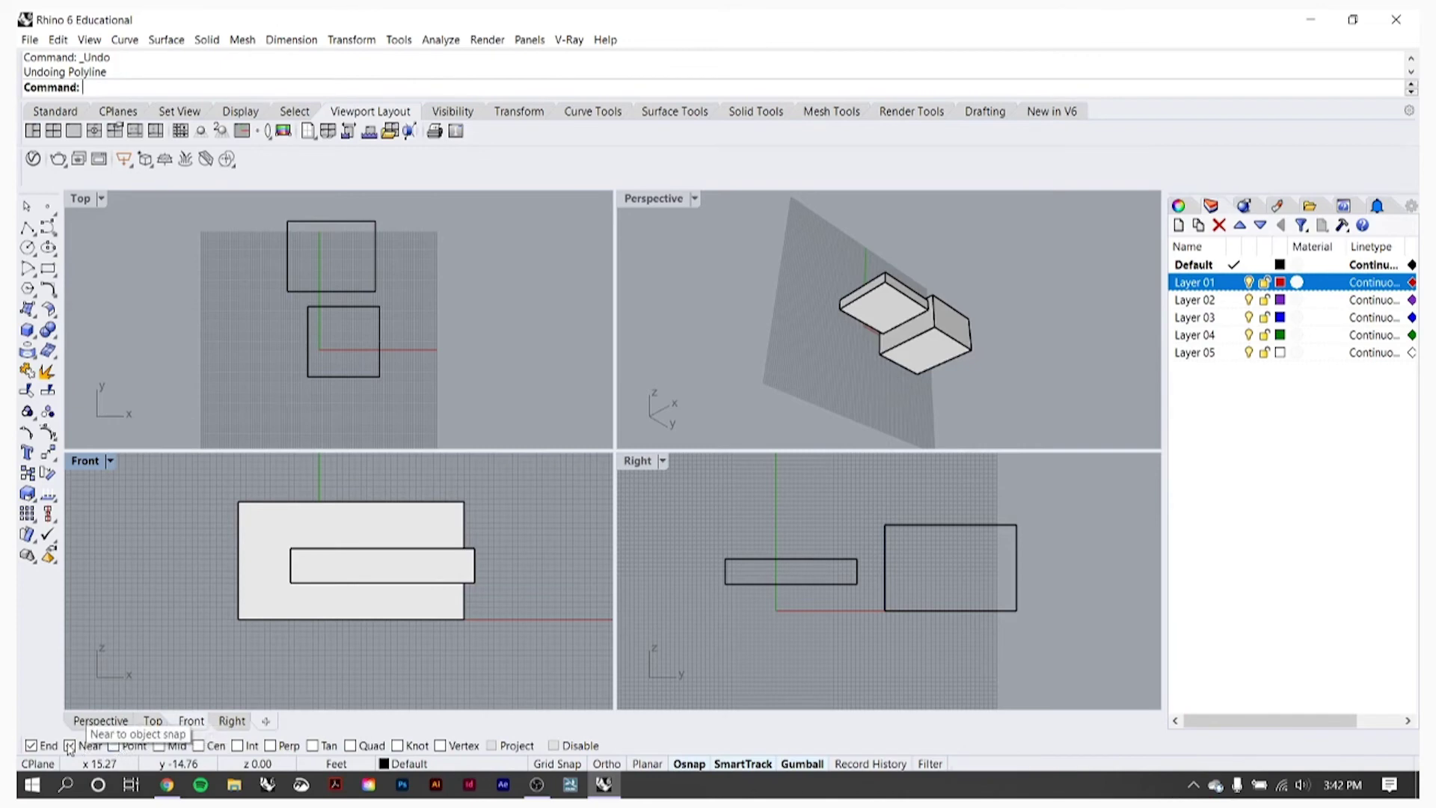
pyautogui.click(32, 745)
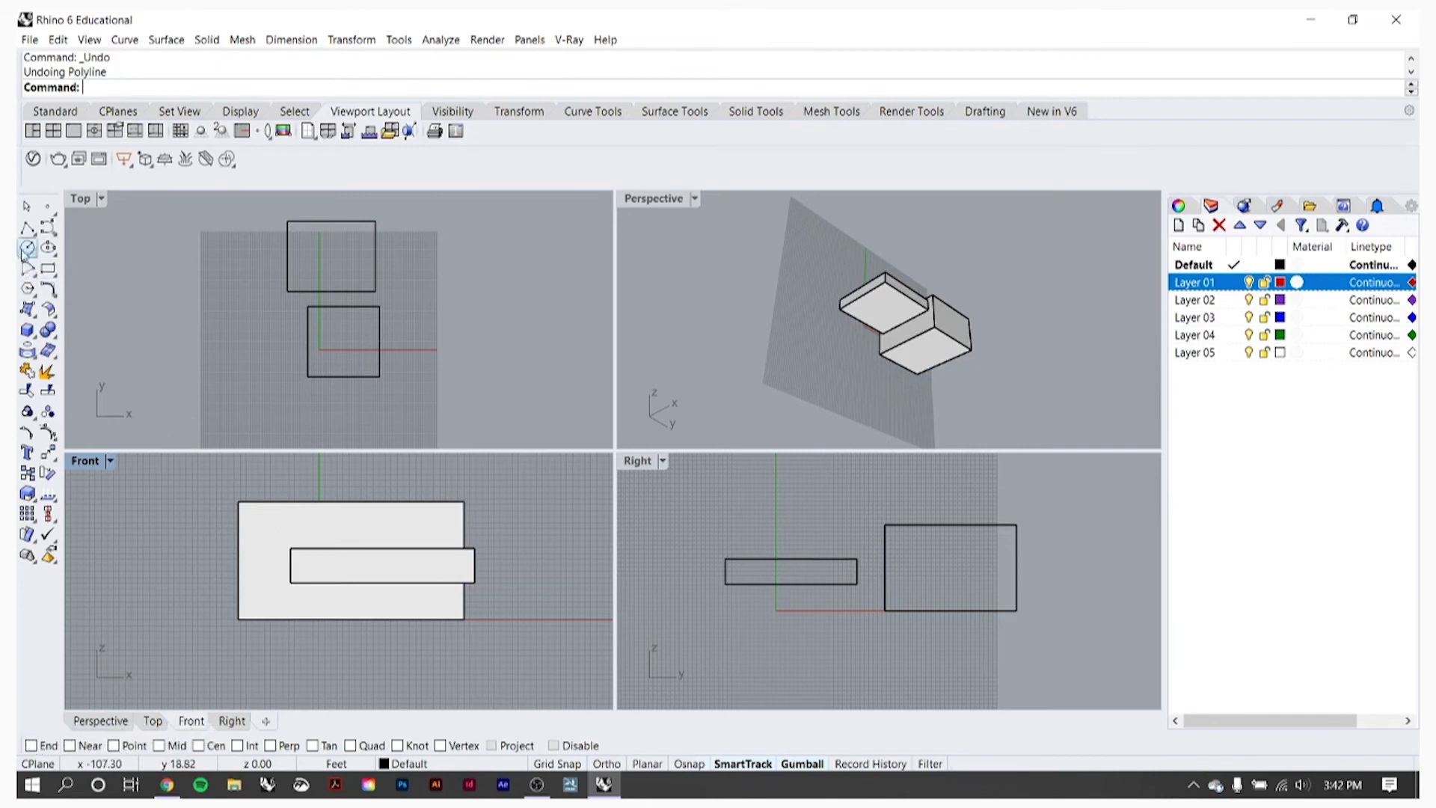
# Step: Enable only the End snap and try a polyline from the larger box's upper corner in the Front view
pyautogui.click(28, 229)
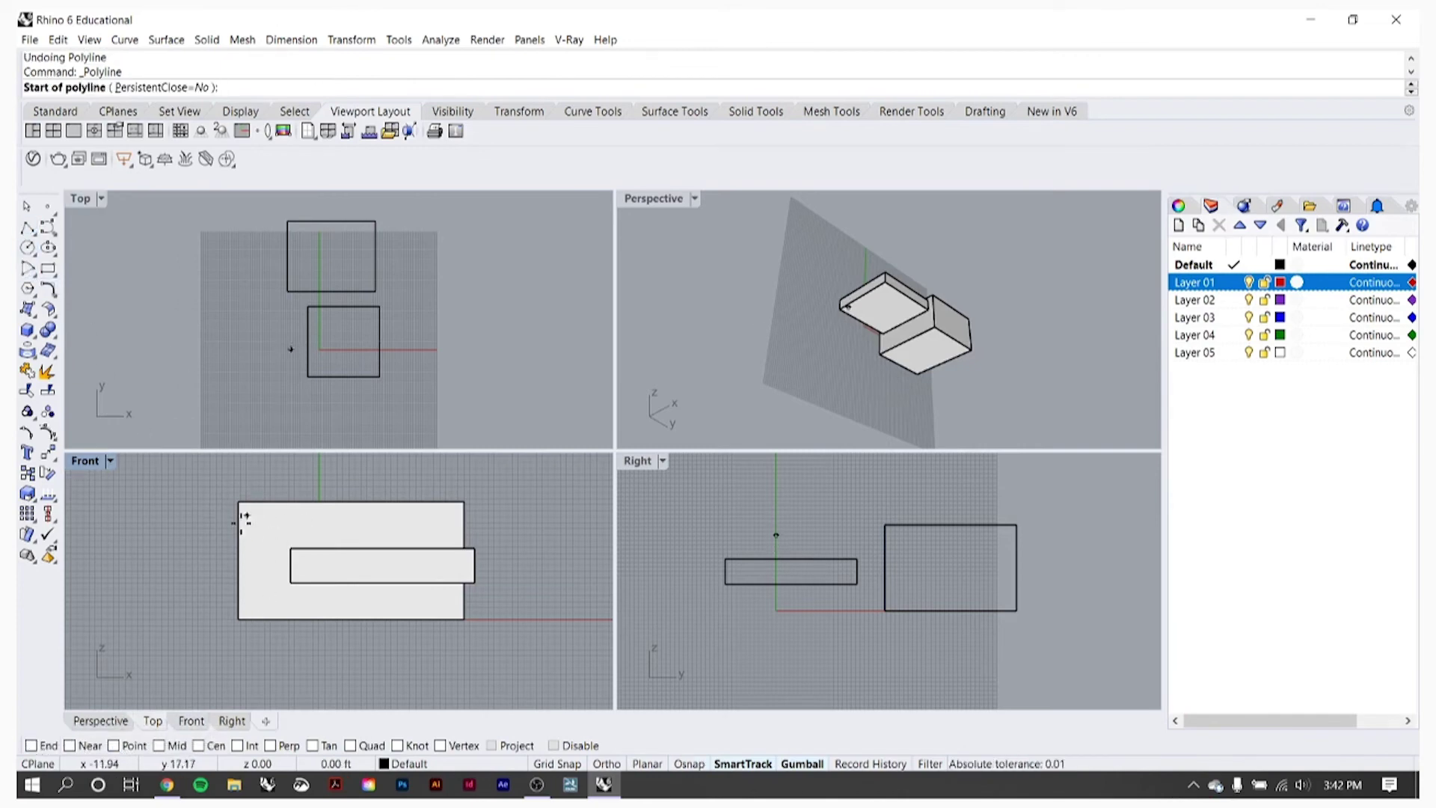
pyautogui.click(32, 746)
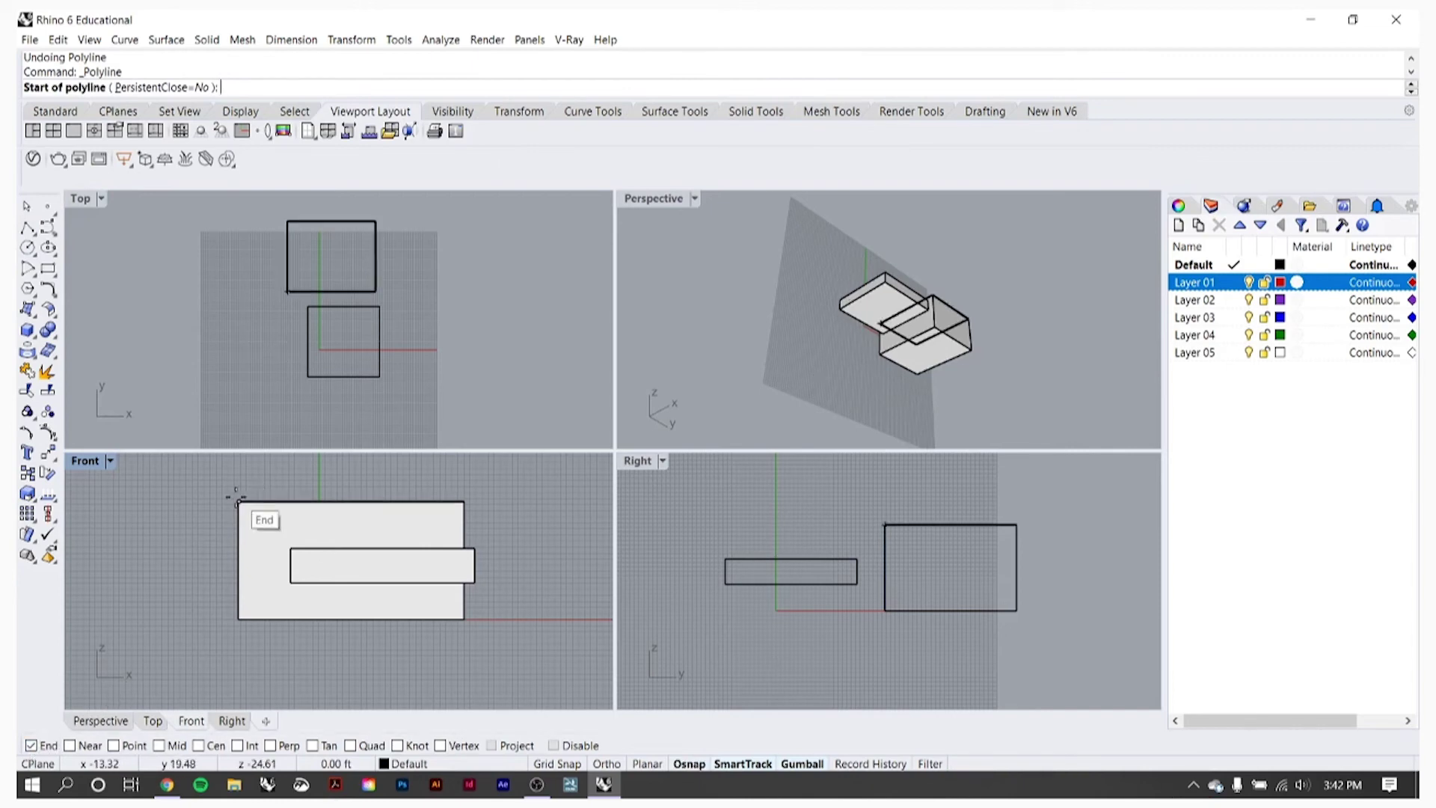
pyautogui.click(392, 476)
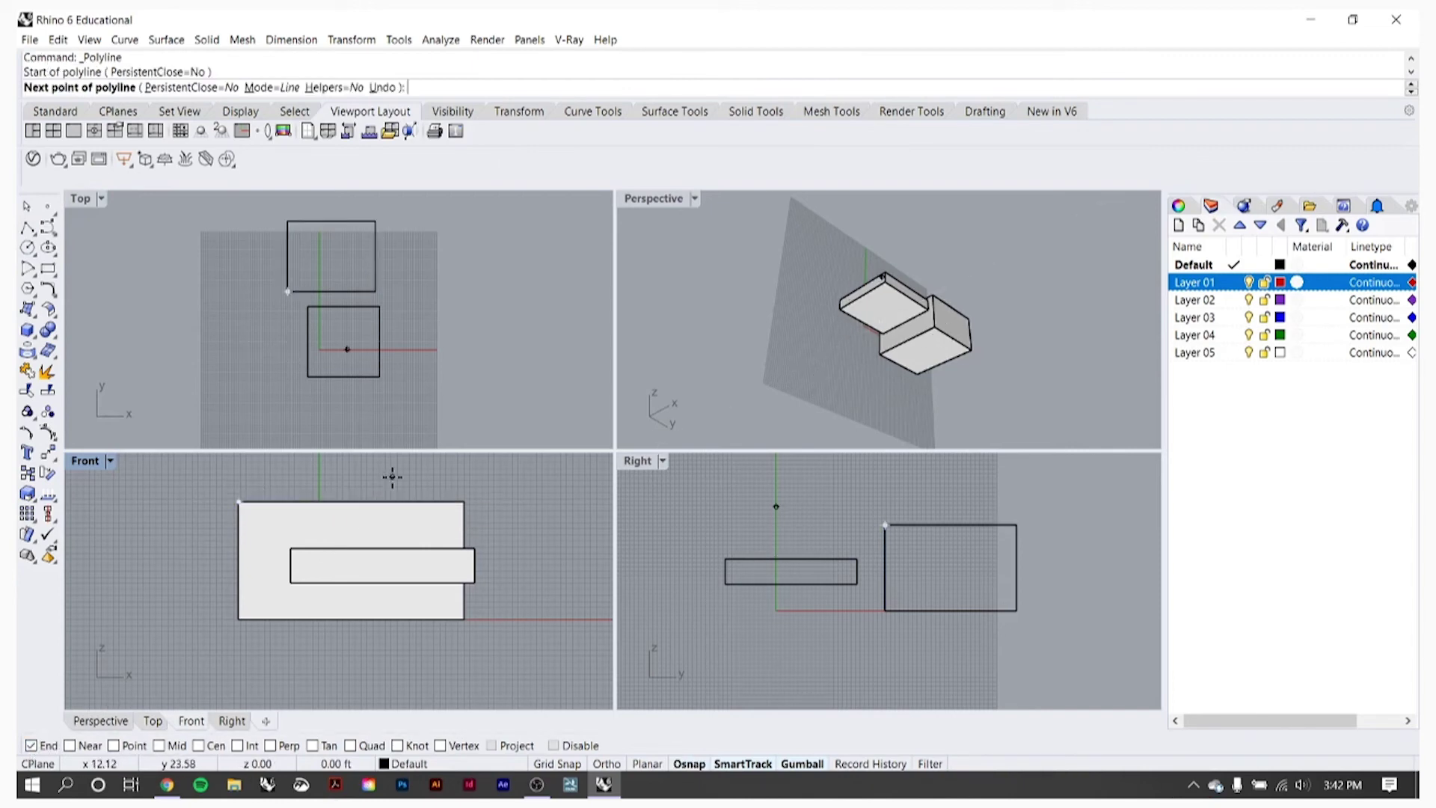
pyautogui.press('Escape')
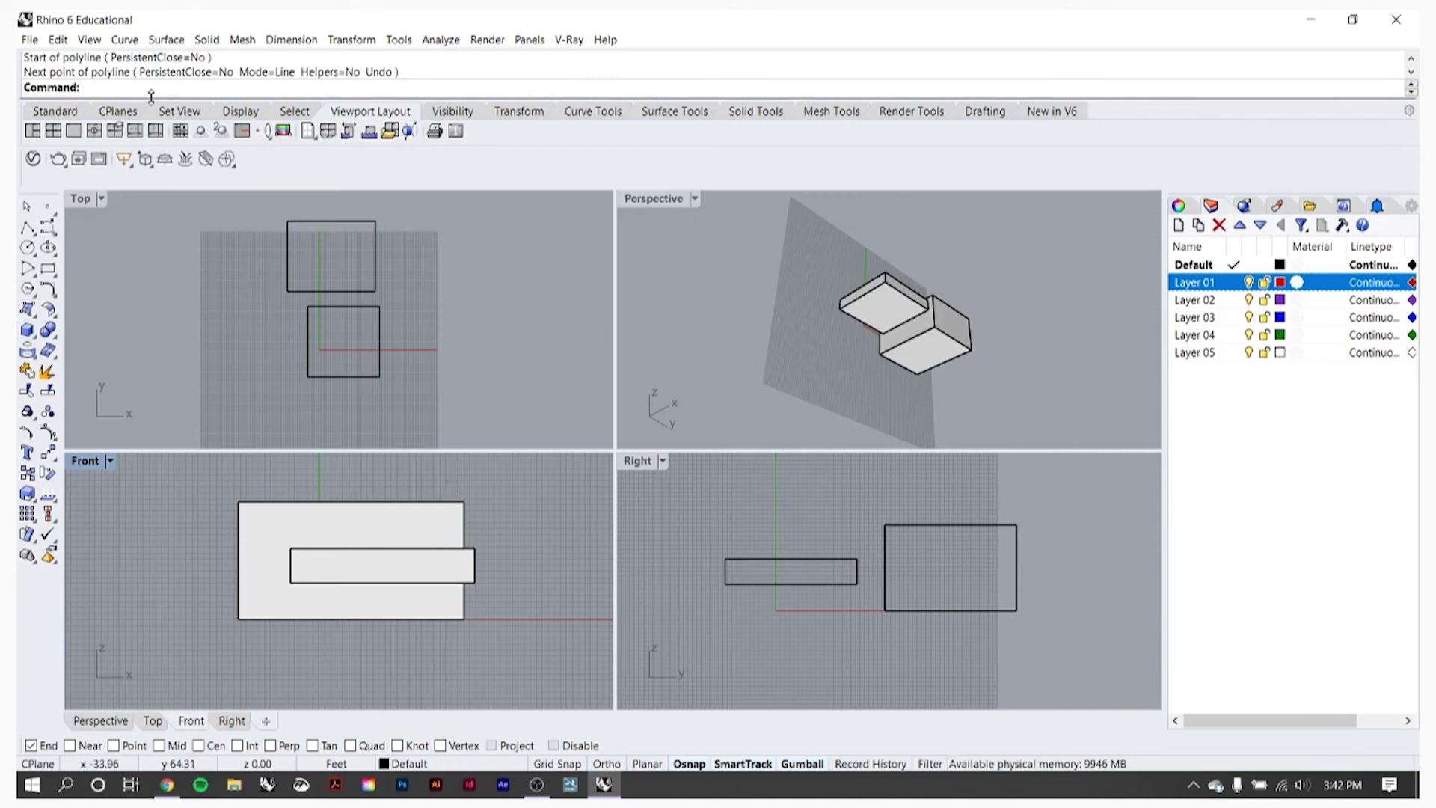
# Step: Enter arbitrary text at the command prompt and clear it again
pyautogui.write('hdifhewuqhw')
pyautogui.press('BackSpace')
pyautogui.press('BackSpace')
pyautogui.press('BackSpace')
pyautogui.press('BackSpace')
pyautogui.press('BackSpace')
pyautogui.press('BackSpace')
pyautogui.press('BackSpace')
pyautogui.press('BackSpace')
pyautogui.press('BackSpace')
pyautogui.press('BackSpace')
pyautogui.press('BackSpace')
pyautogui.press('BackSpace')
pyautogui.press('BackSpace')
pyautogui.press('BackSpace')
pyautogui.press('BackSpace')
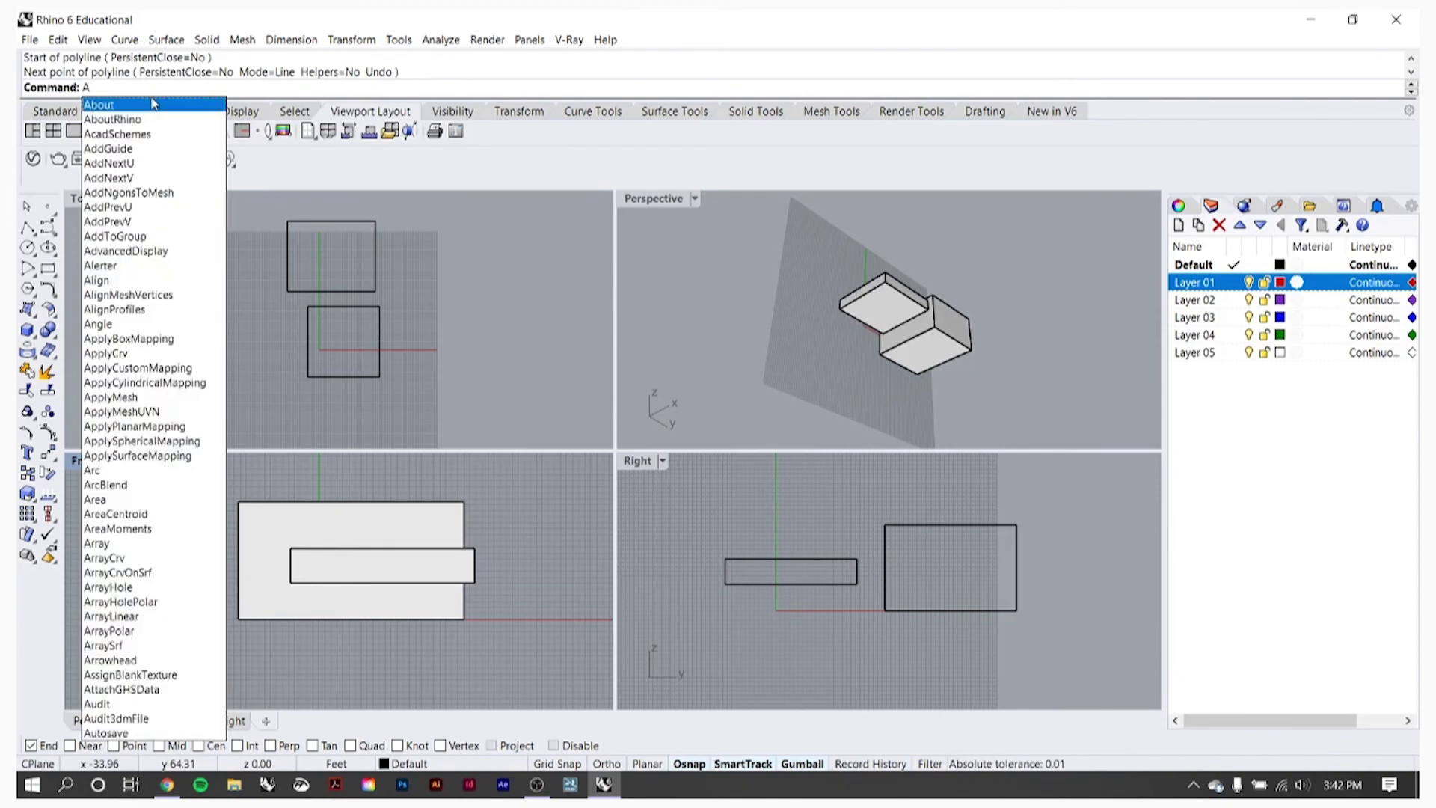
# Step: Copy the upper box in the Top view to seven new positions around the two existing boxes
pyautogui.press('BackSpace')
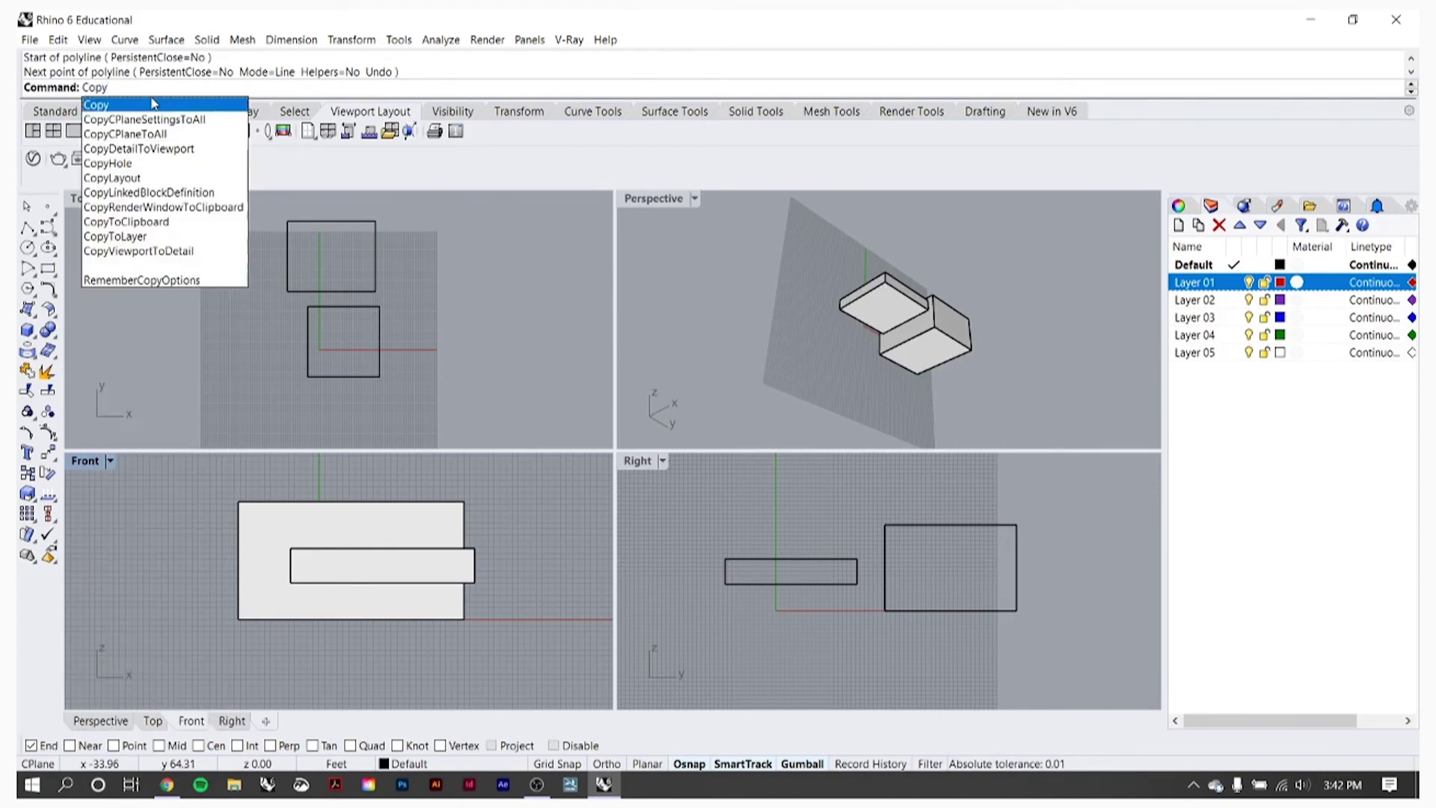
pyautogui.press('Return')
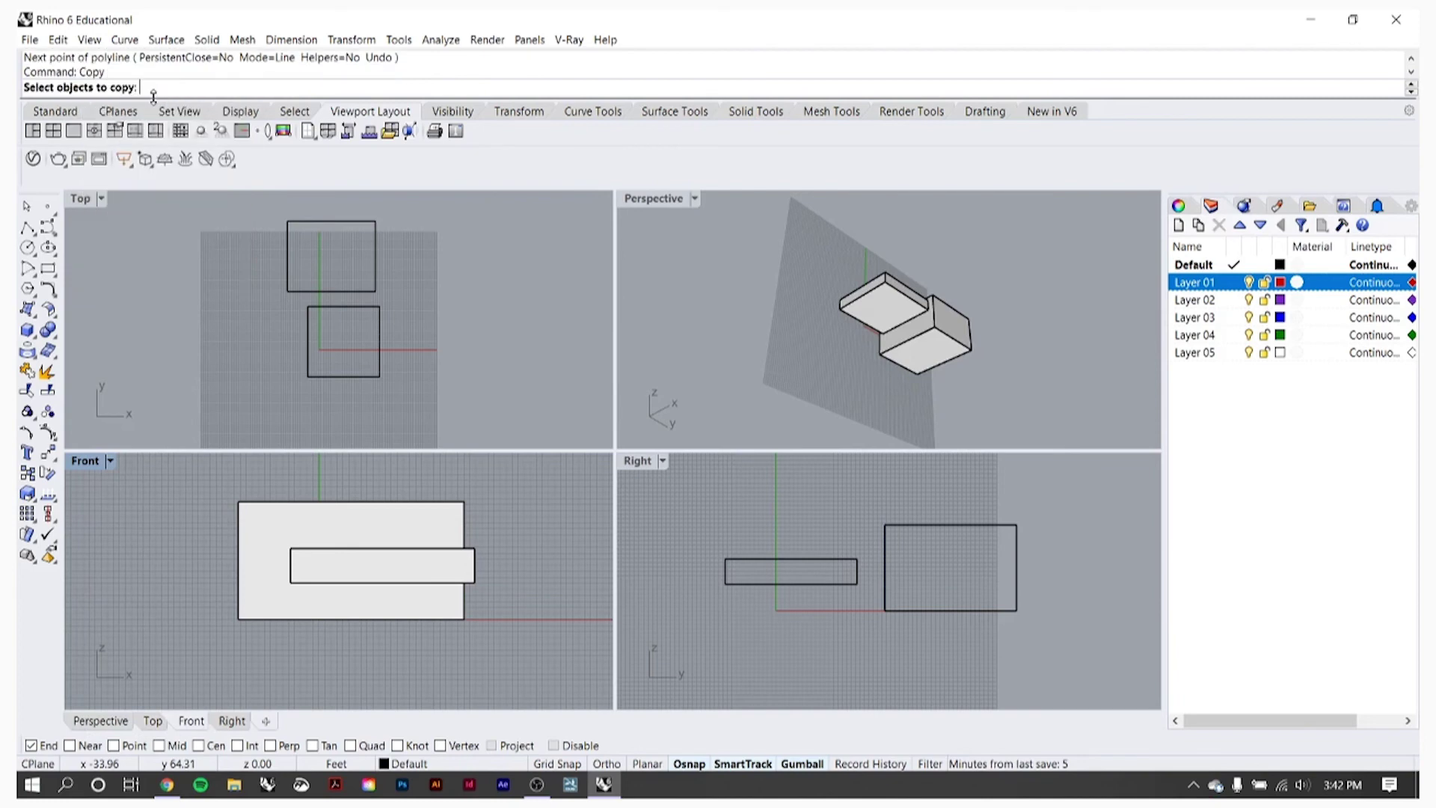
pyautogui.click(309, 228)
pyautogui.press('Return')
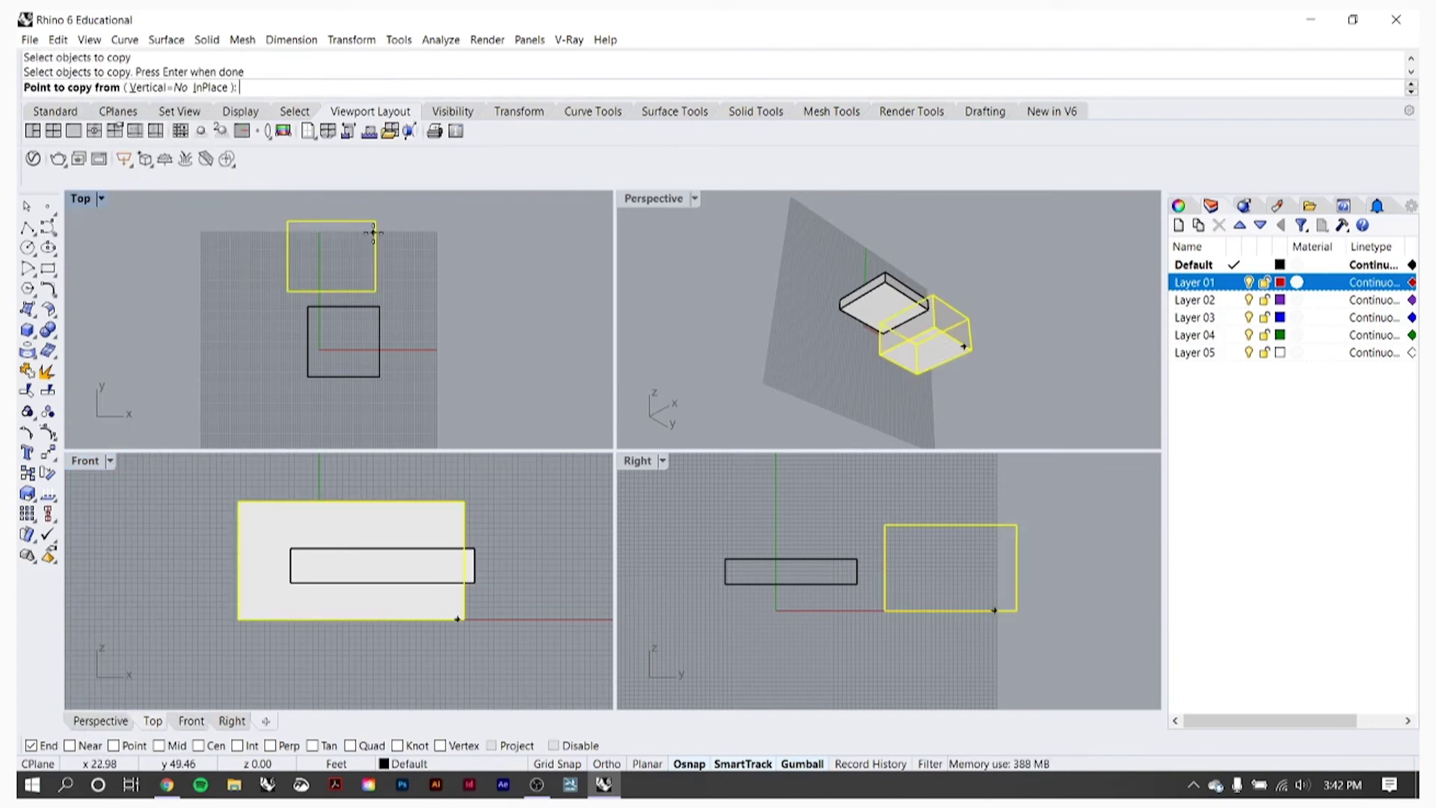
pyautogui.click(373, 233)
pyautogui.click(480, 240)
pyautogui.click(482, 299)
pyautogui.click(317, 318)
pyautogui.click(219, 327)
pyautogui.click(226, 280)
pyautogui.click(290, 262)
pyautogui.click(367, 267)
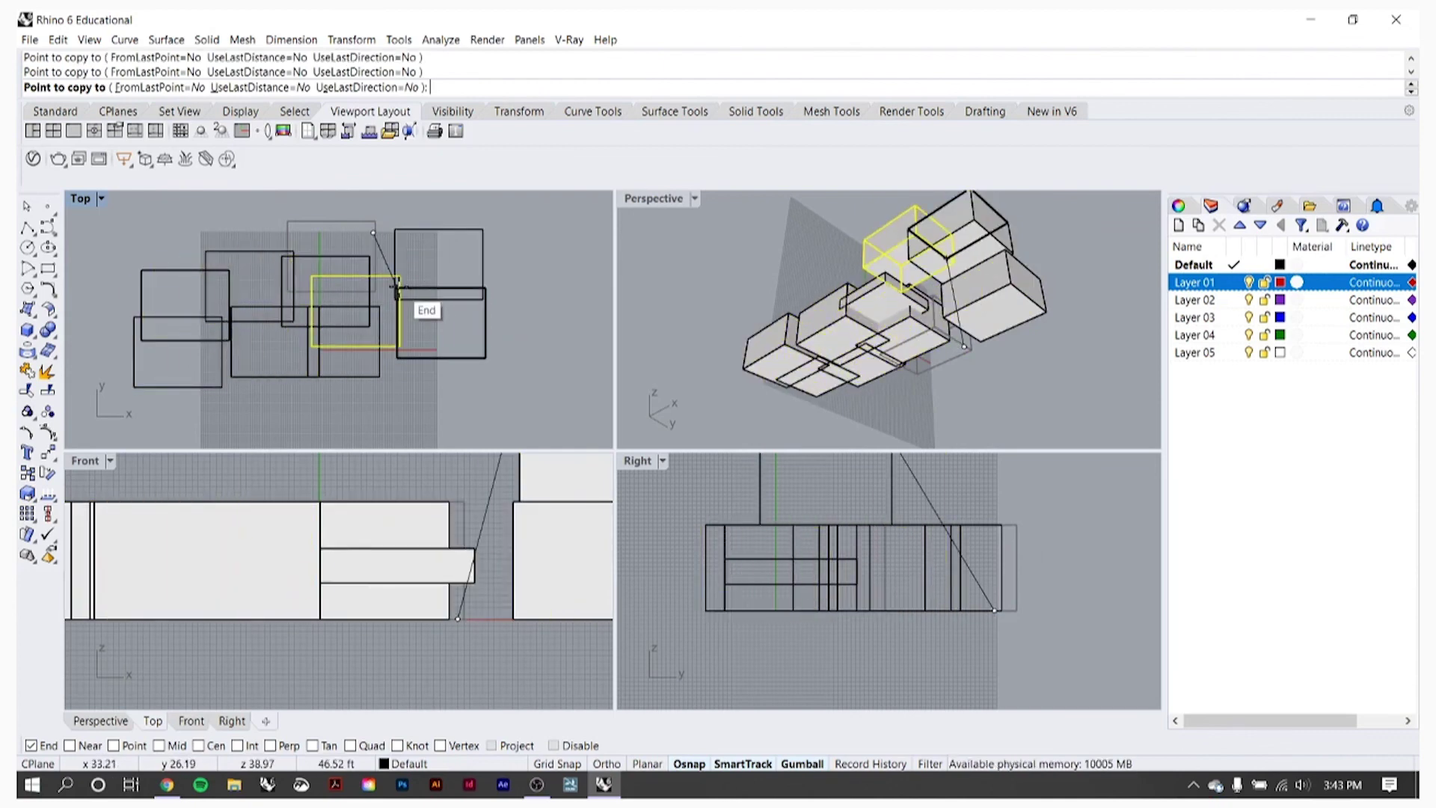
pyautogui.press('Return')
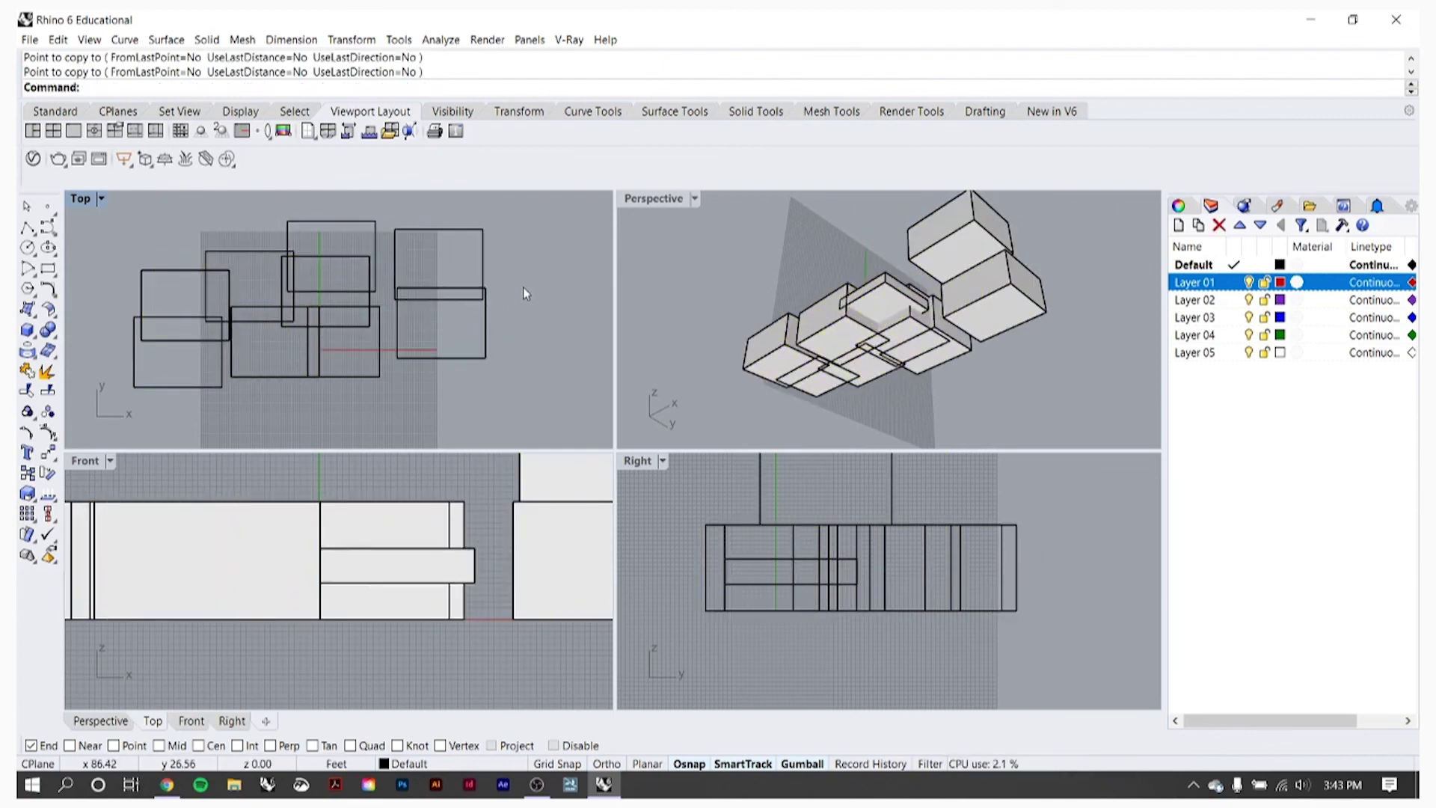
# Step: Window-select groups of the copied boxes in the Top view and clear the selection each time
pyautogui.moveTo(368, 336); pyautogui.dragTo(367, 337)
pyautogui.press('Escape')
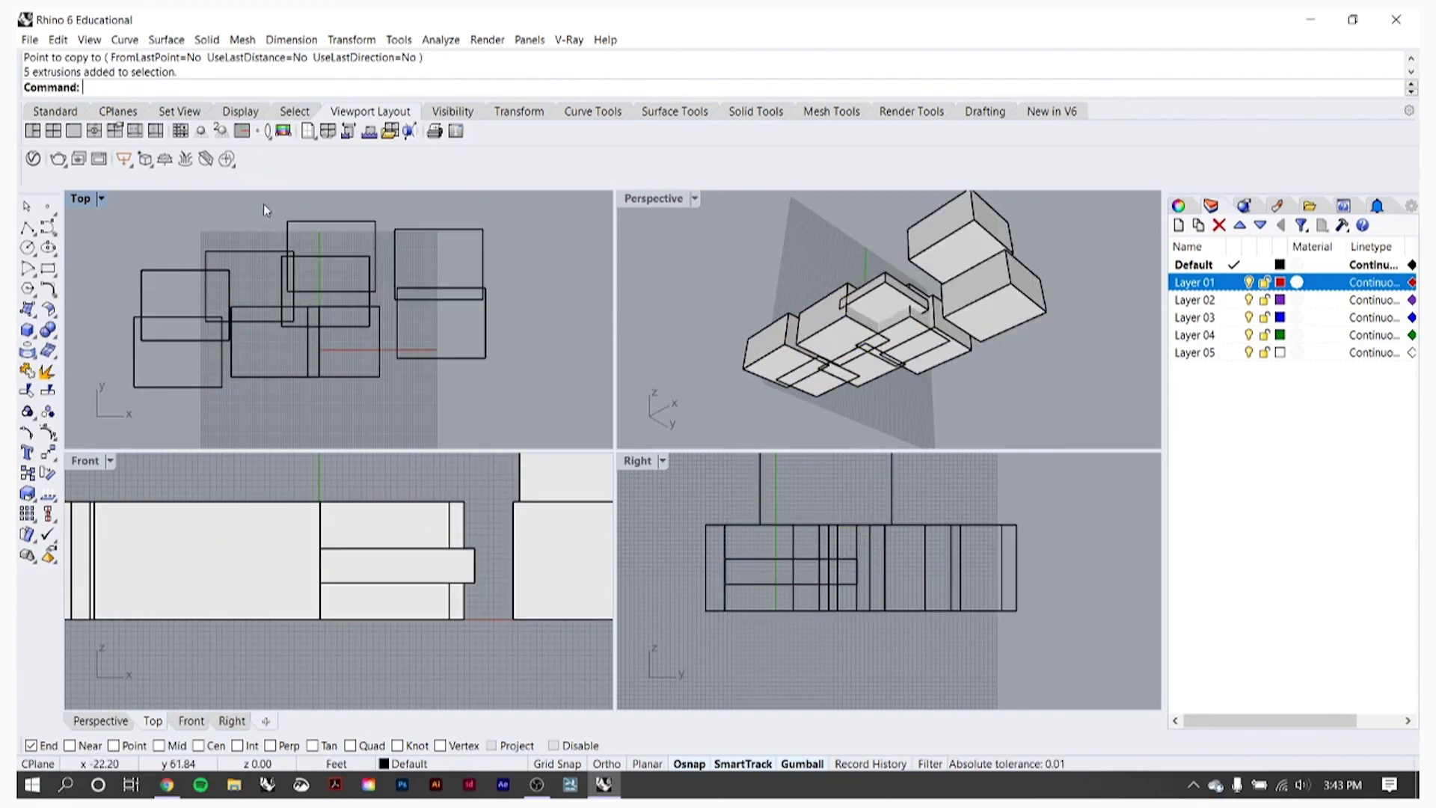
pyautogui.moveTo(269, 213); pyautogui.dragTo(511, 448)
pyautogui.press('Escape')
pyautogui.moveTo(542, 329); pyautogui.dragTo(513, 329, button='right')
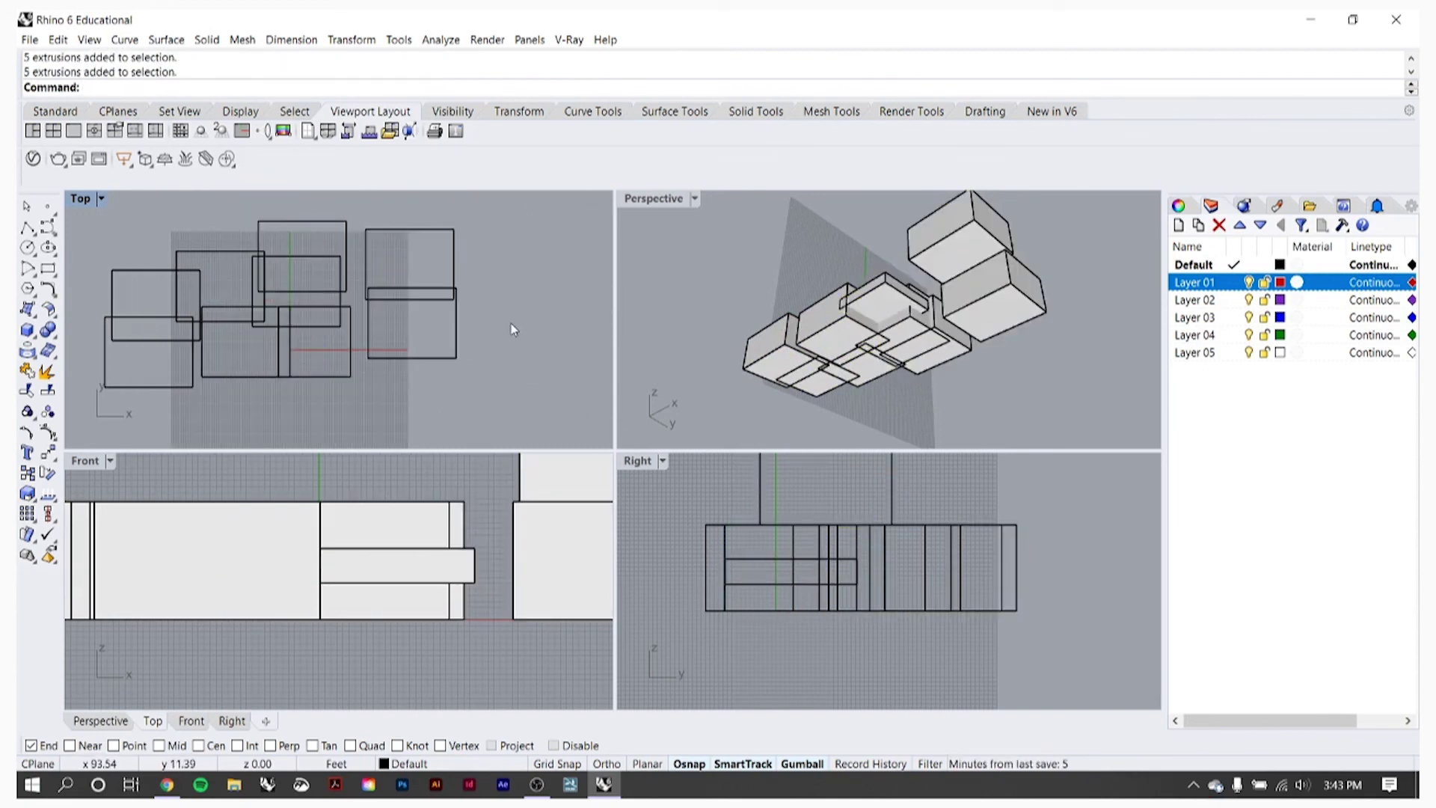
# Step: Start the Copy command and cancel it, repeating the last command twice and cancelling each time
pyautogui.write('copy')
pyautogui.press('Return')
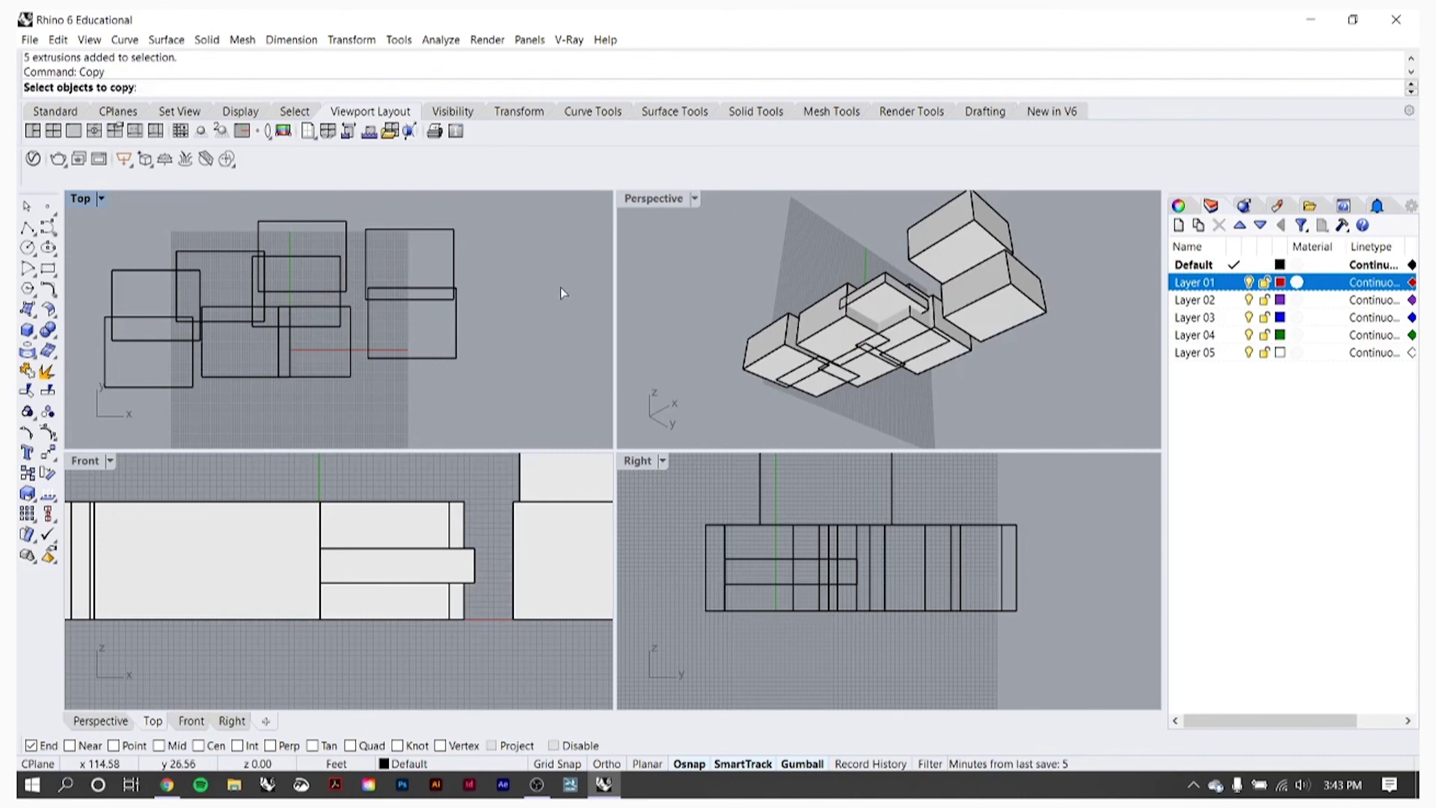
pyautogui.press('Escape')
pyautogui.press('Return')
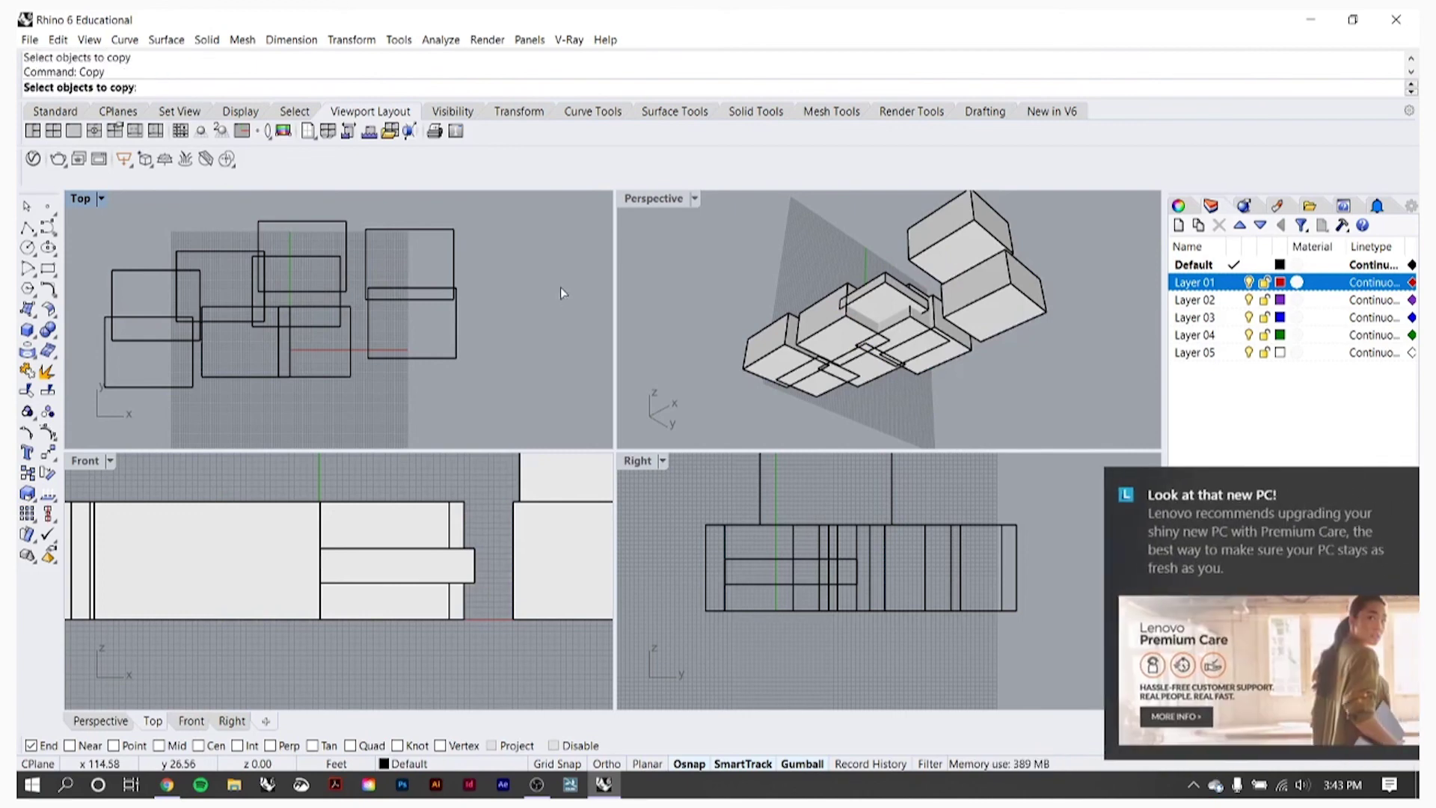
pyautogui.press('Escape')
pyautogui.press('Return')
pyautogui.press('Escape')
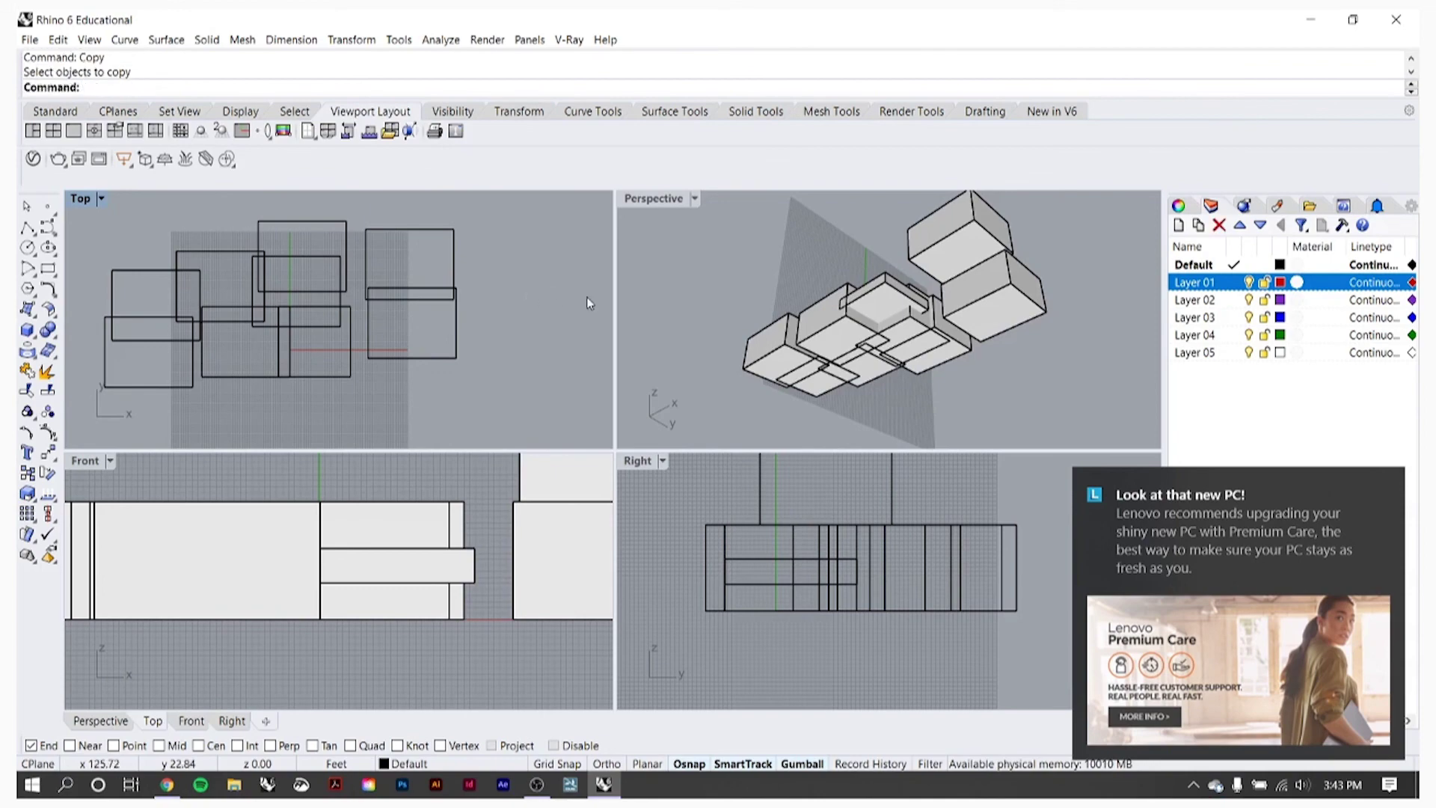
pyautogui.click(536, 783)
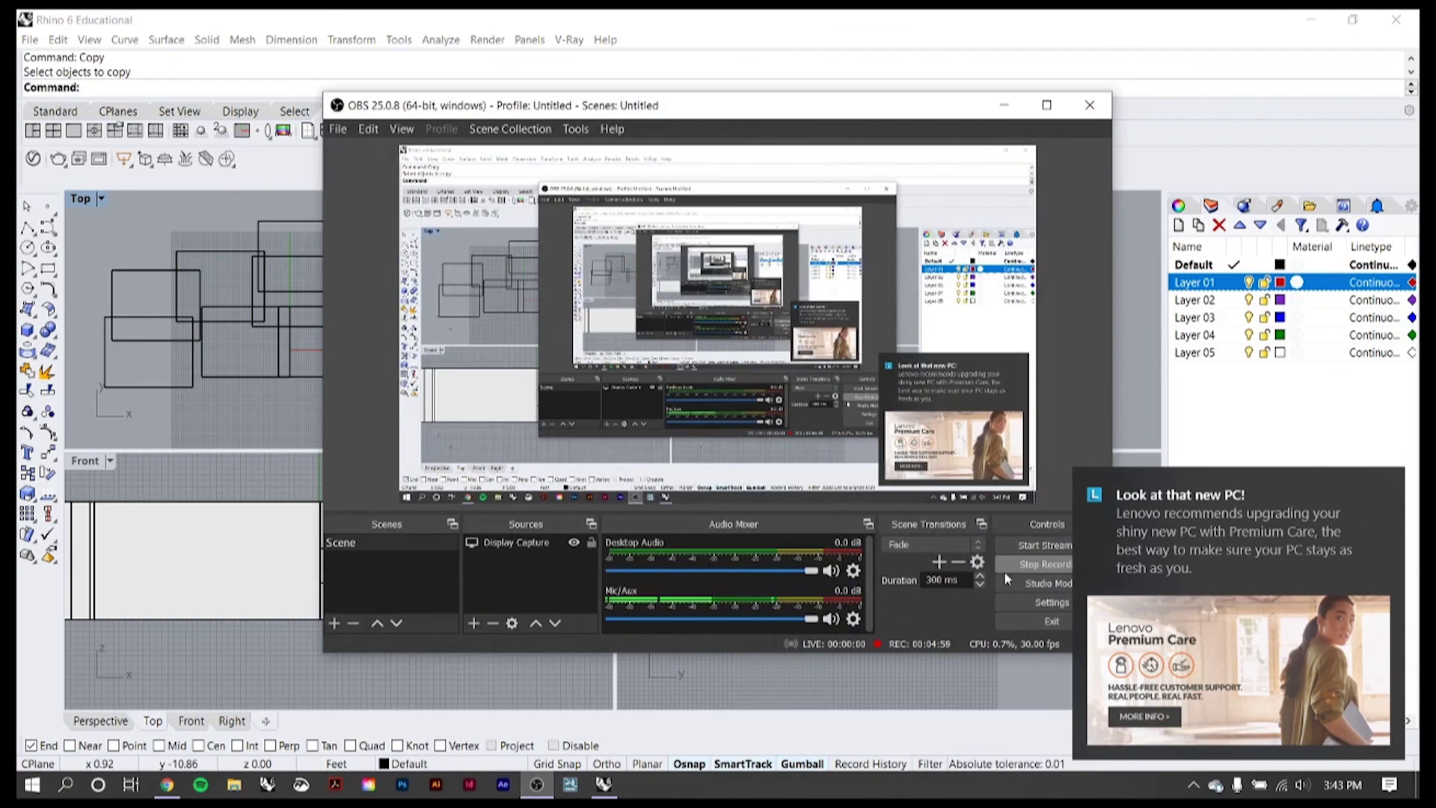